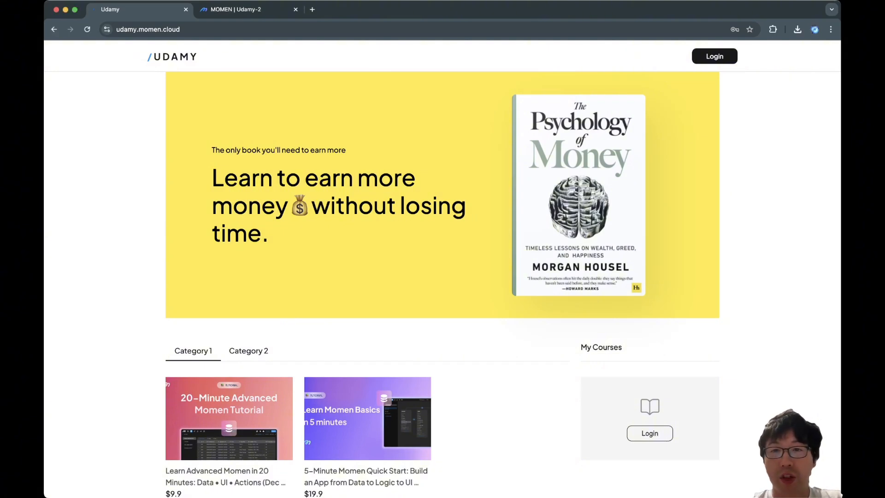
Step: Inspect the reference Udamy page with developer tools, then return to the editor project
key(super+shift+c)
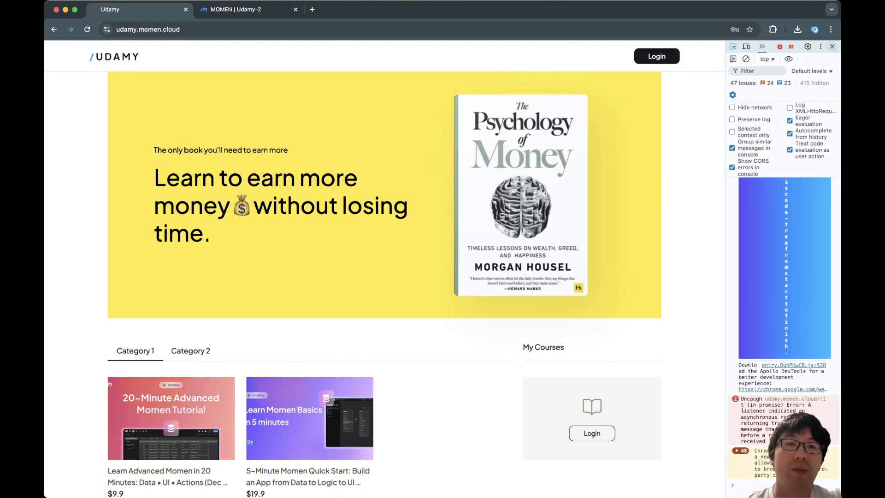
key(super+alt+i)
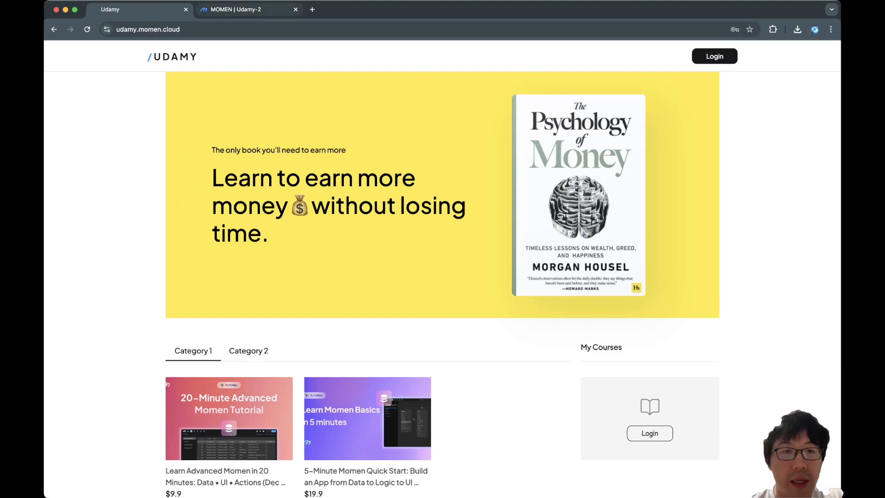
click(236, 9)
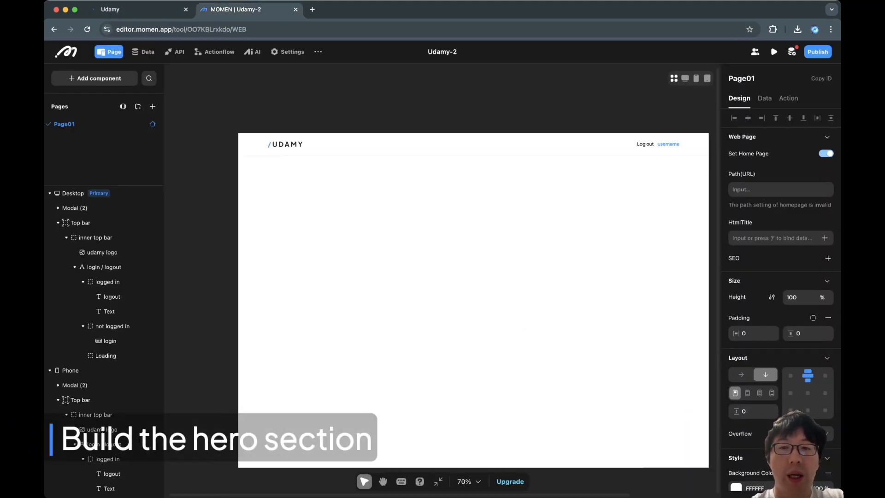
Step: Add a View container of about 1080 × 718 px onto the desktop homepage
scroll(429, 277, down, 1)
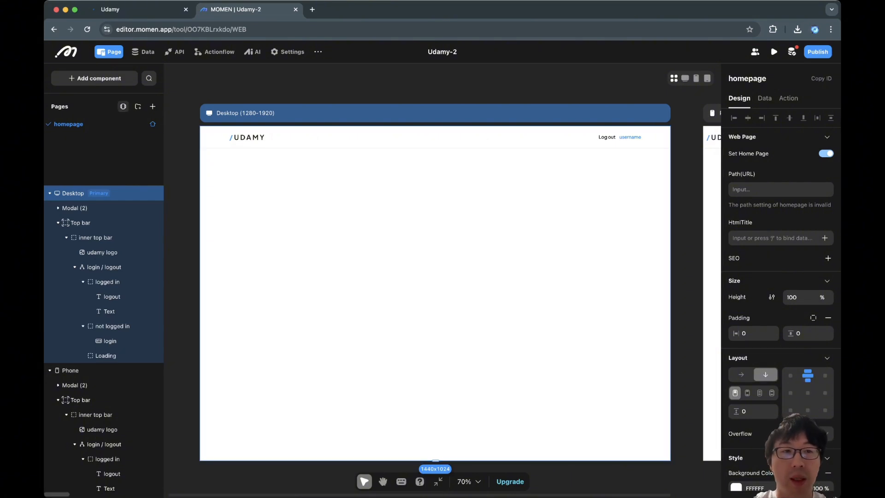
click(94, 78)
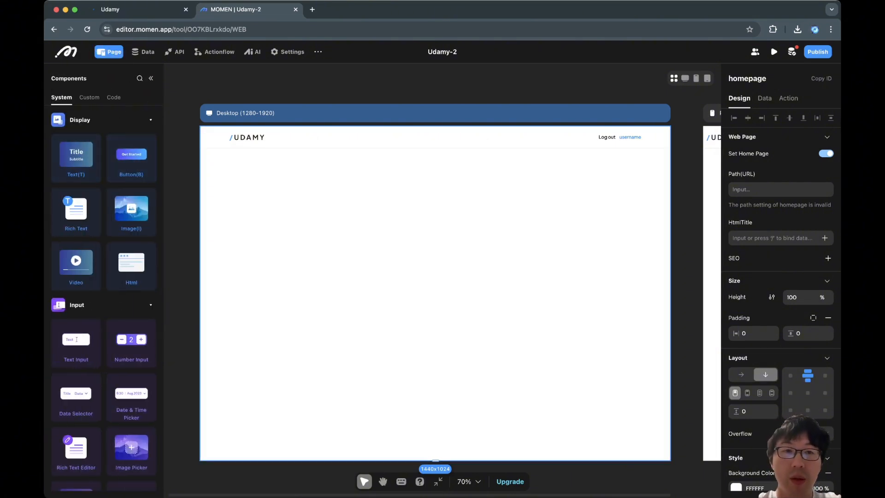
mouse_move(243, 148)
mouse_down()
mouse_move(445, 302)
mouse_move(648, 391)
mouse_move(635, 381)
mouse_up()
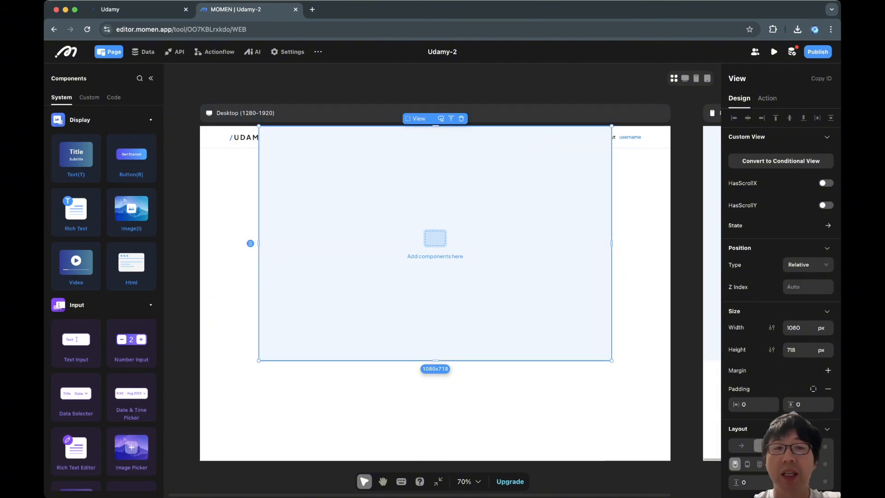
click(828, 370)
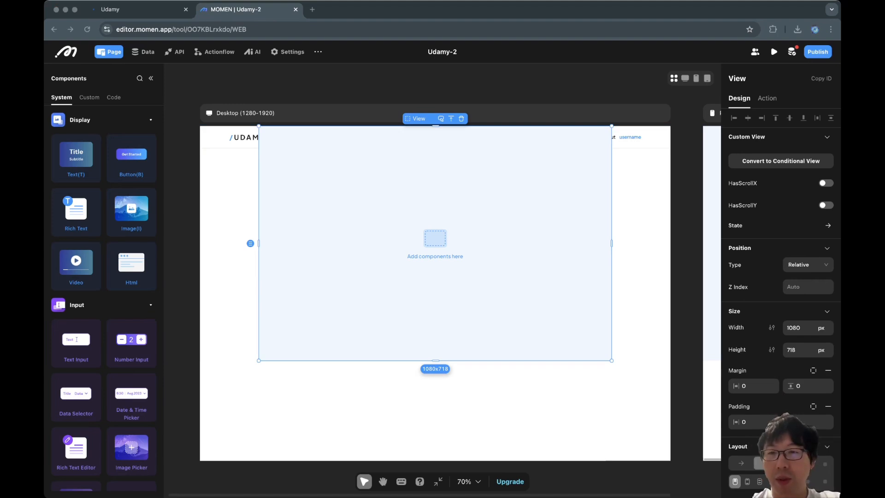
click(828, 370)
click(828, 370)
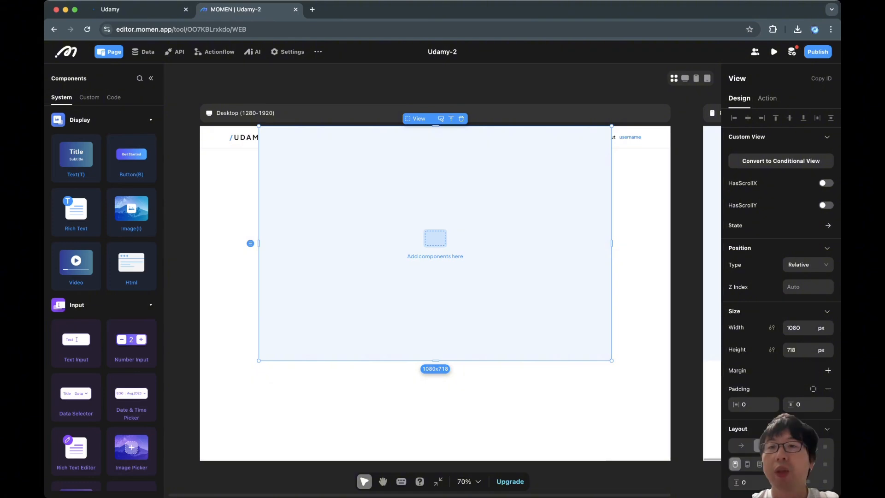
Step: Set the homepage's vertical padding to 68 so content starts below the top bar
click(642, 304)
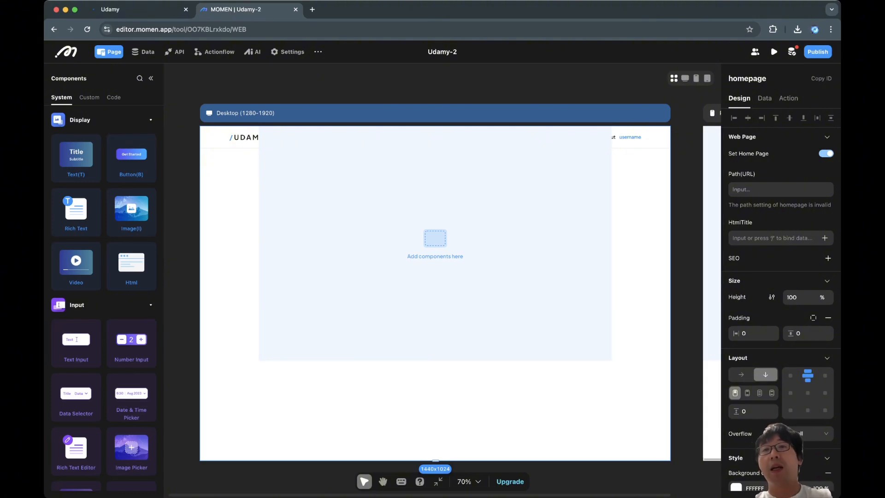
drag(805, 334, 773, 334)
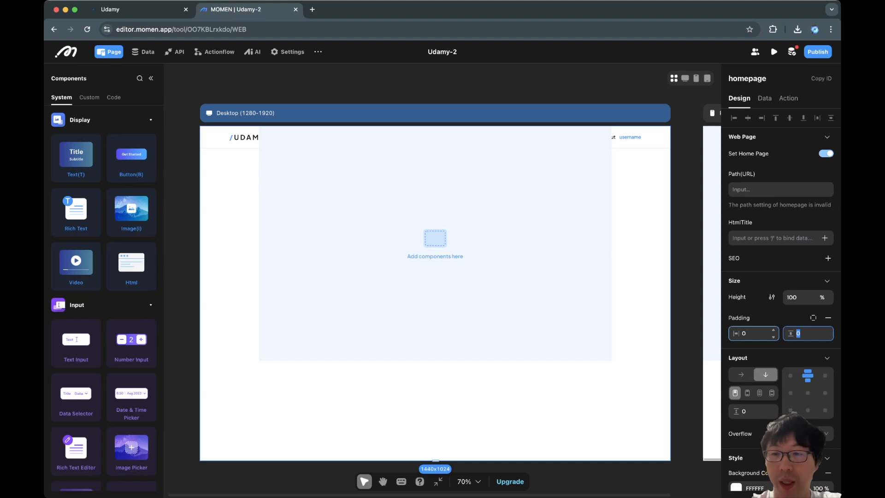
text(68)
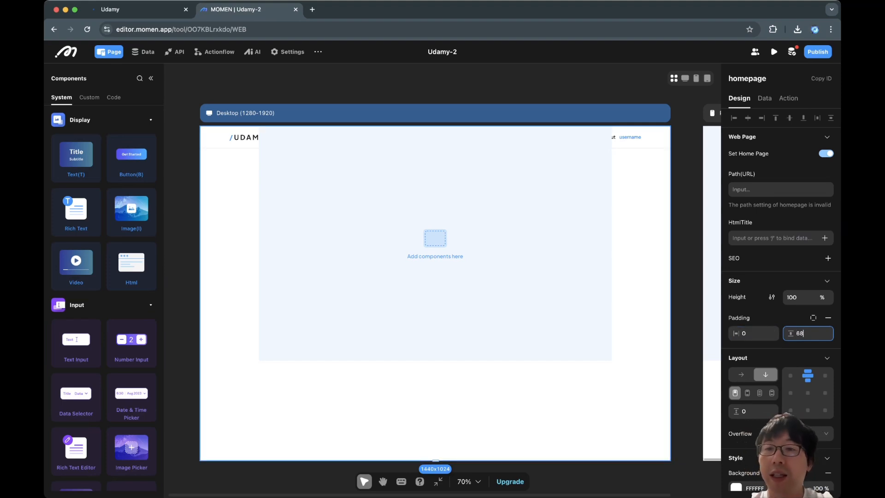
Step: Preview the app in a new tab and compare it with the canvas in the editor
click(654, 137)
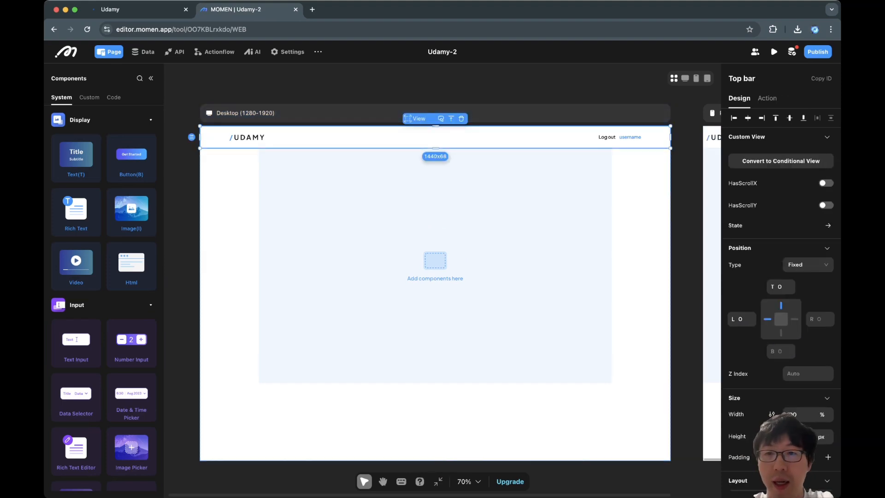
click(507, 231)
click(774, 52)
click(779, 82)
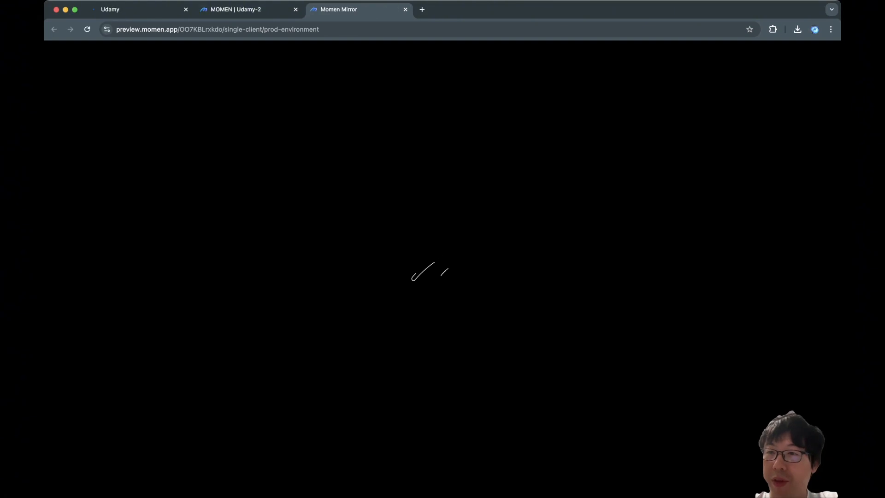
click(244, 9)
click(802, 82)
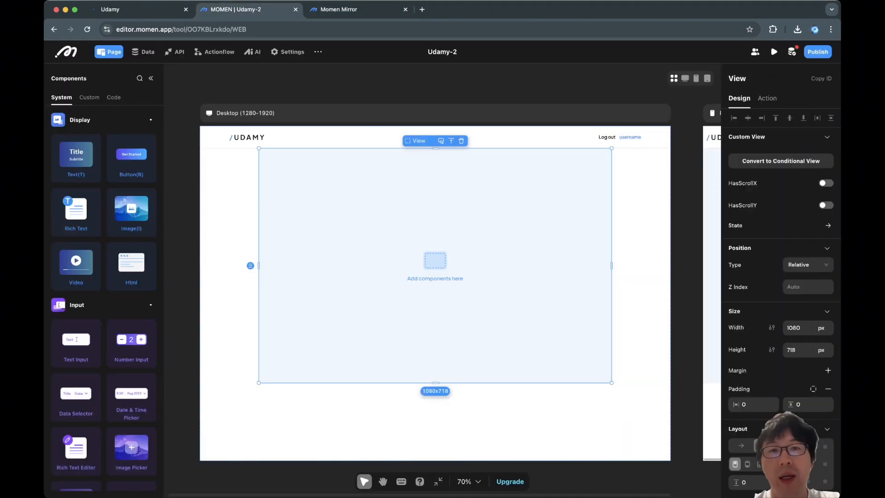
click(369, 29)
key(ctrl+Tab)
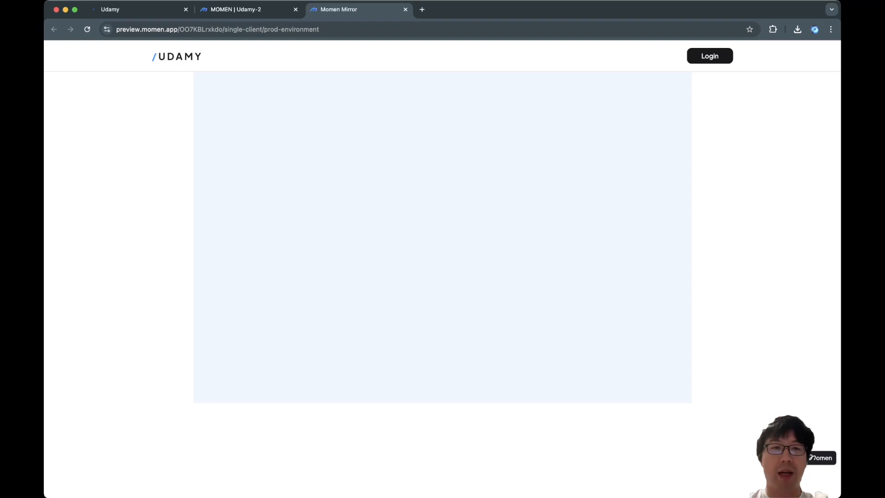
click(249, 10)
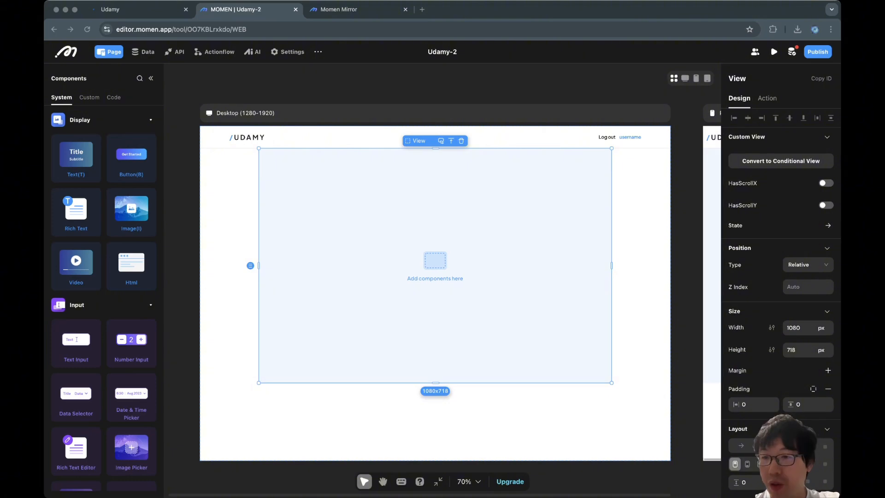
Step: Set the view's width unit to percent and its width to 100%
click(808, 265)
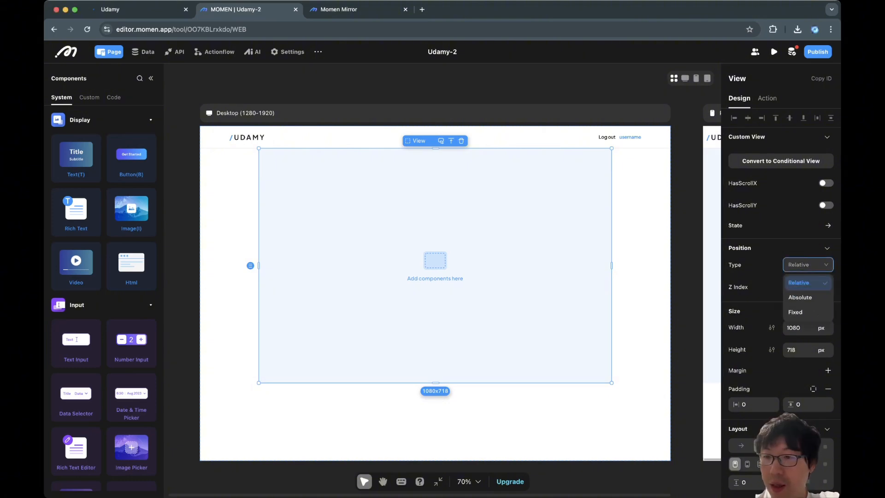
click(808, 265)
click(822, 327)
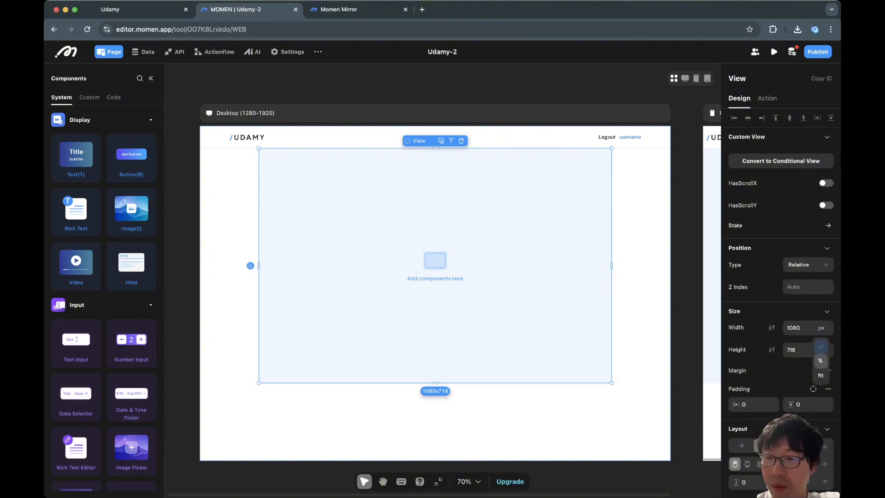
click(822, 361)
double_click(792, 328)
text(100)
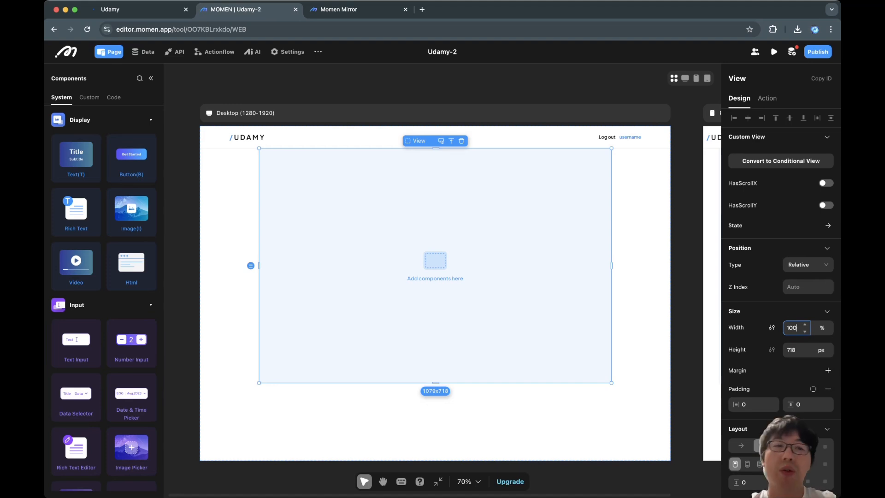
key(Return)
Step: Add a maximum width of 1200 to the view
click(772, 328)
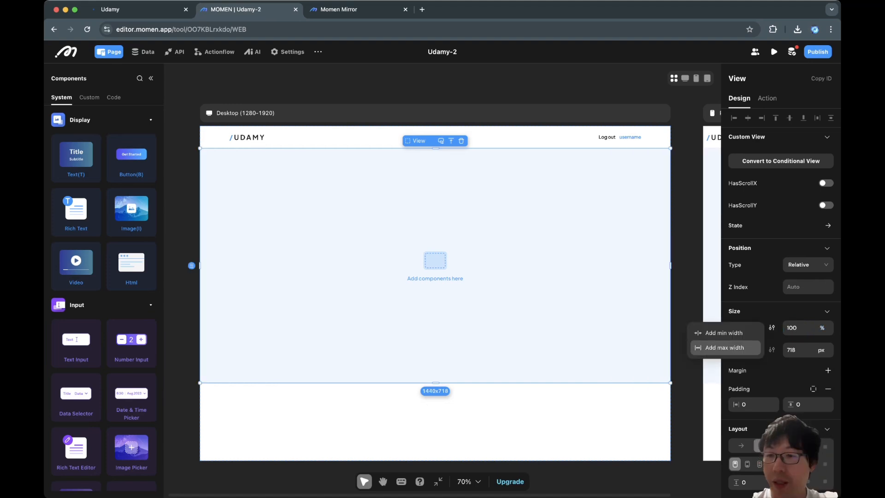
click(725, 348)
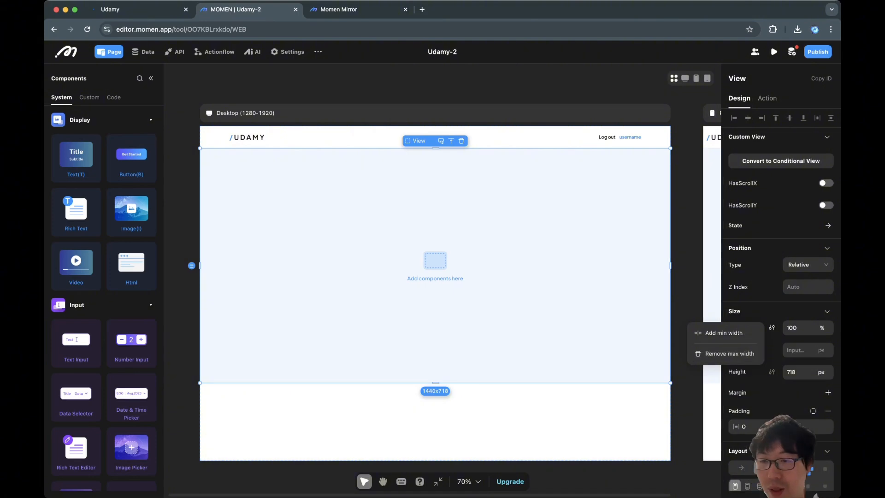
click(793, 350)
text(1200)
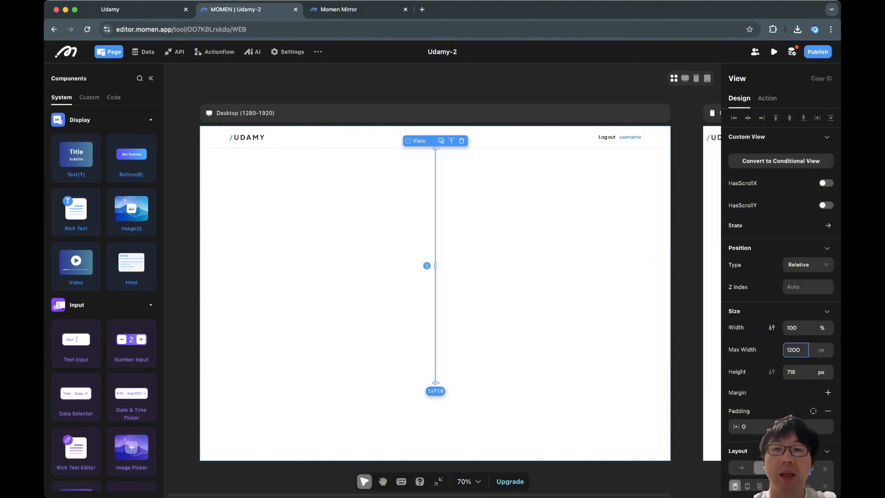
click(645, 332)
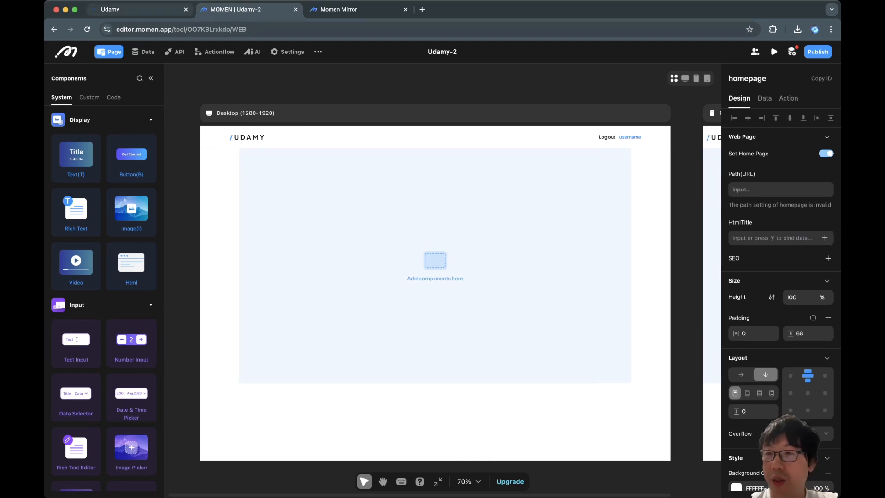
Step: Resize the reference site's viewport with developer tools to examine how the hero section adapts
click(134, 9)
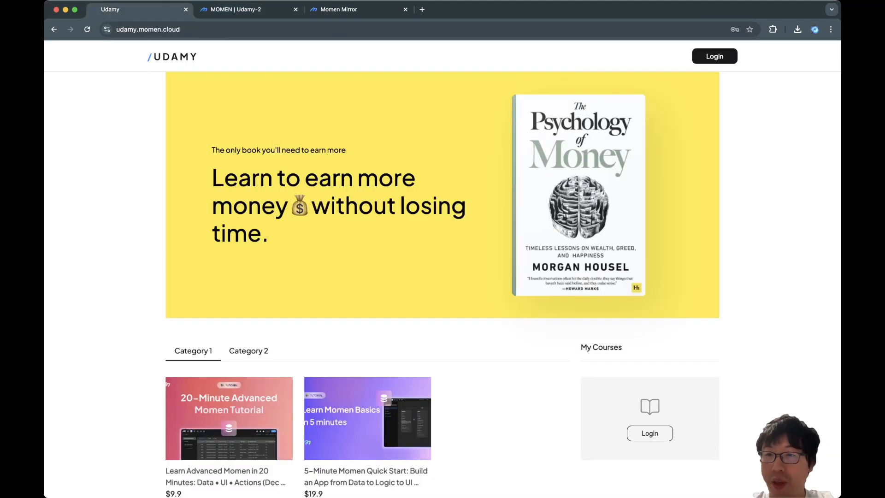
key(super+alt+i)
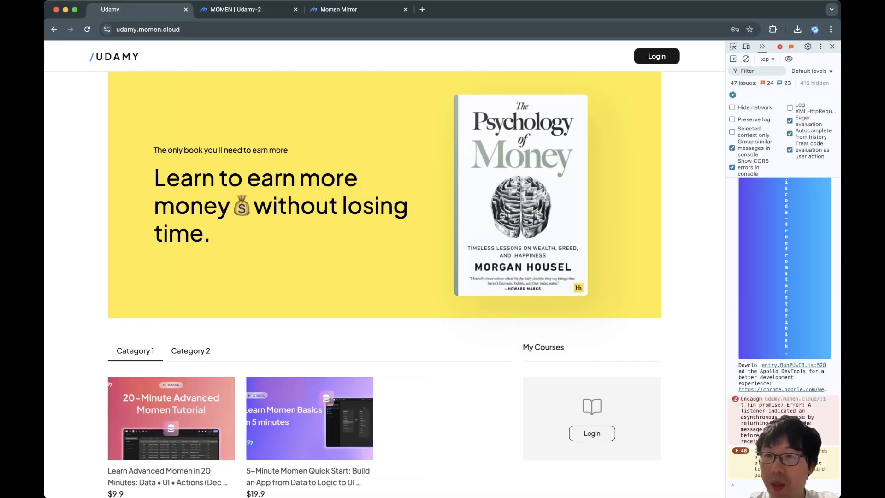
drag(726, 230, 554, 230)
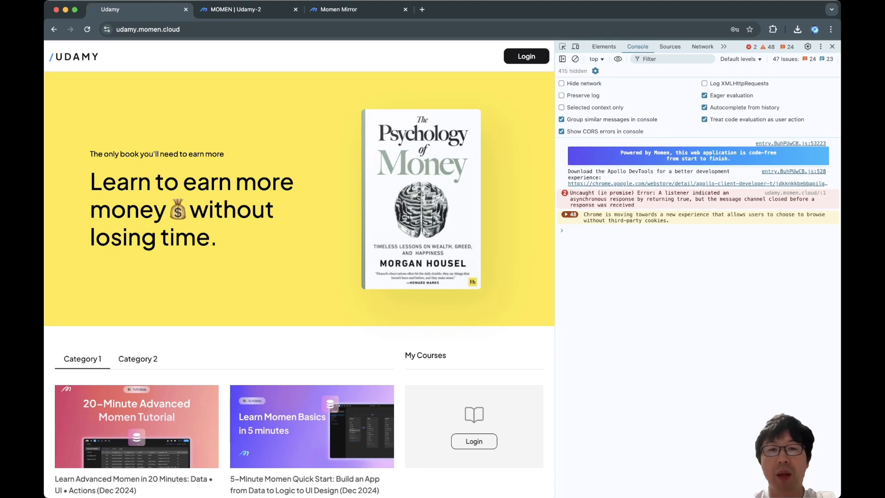
drag(555, 230, 725, 230)
click(832, 47)
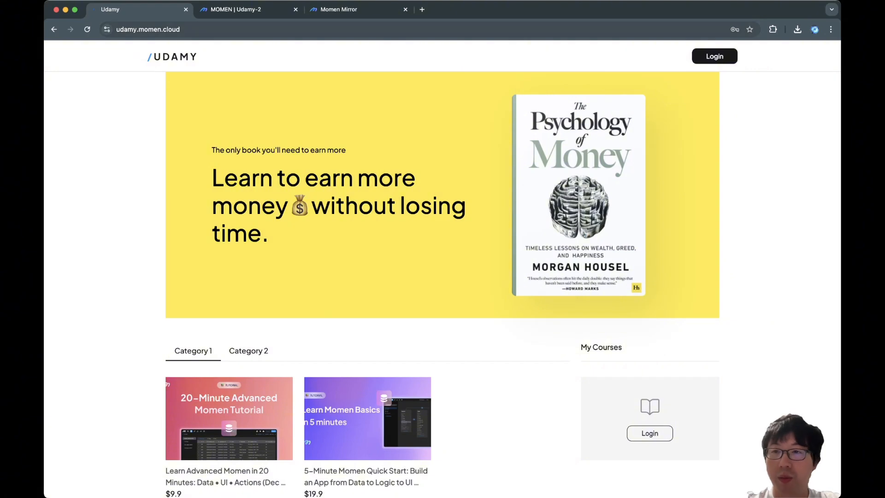
Step: Resize the preview tab's viewport with developer tools to compare the view's behaviour
key(super+3)
key(super+alt+i)
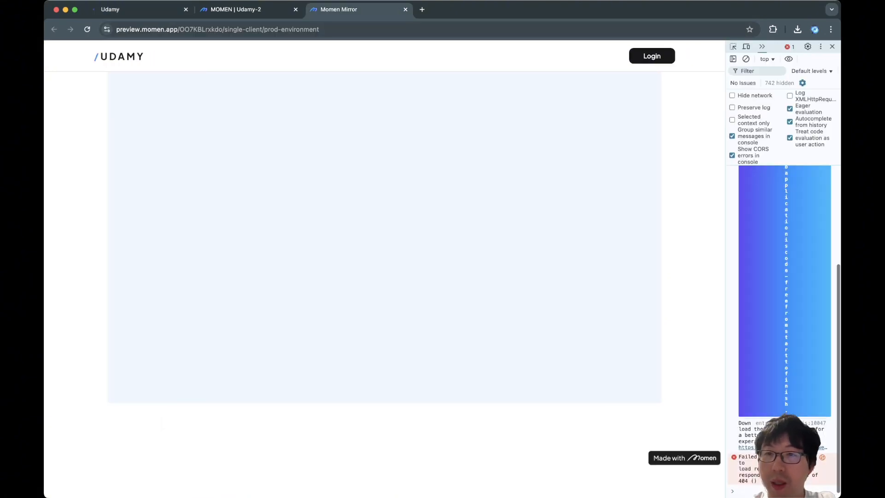
mouse_move(725, 230)
mouse_down()
mouse_move(510, 231)
mouse_move(726, 231)
mouse_up()
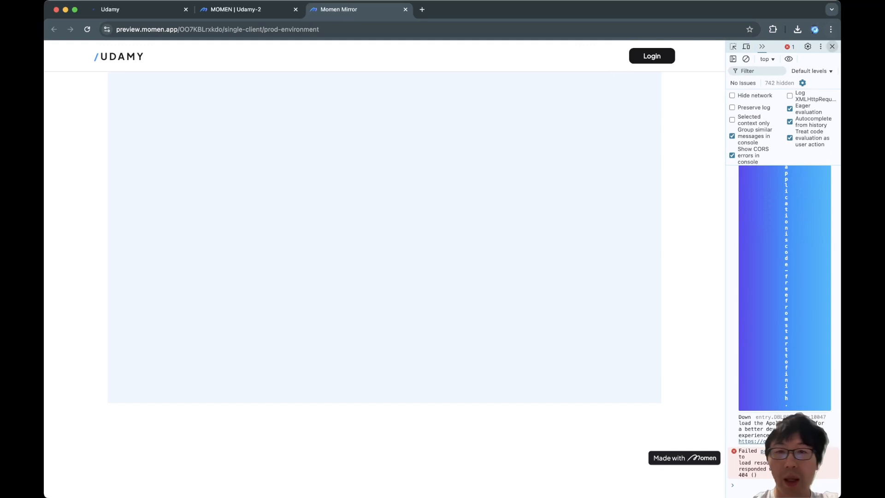
click(832, 46)
key(super+2)
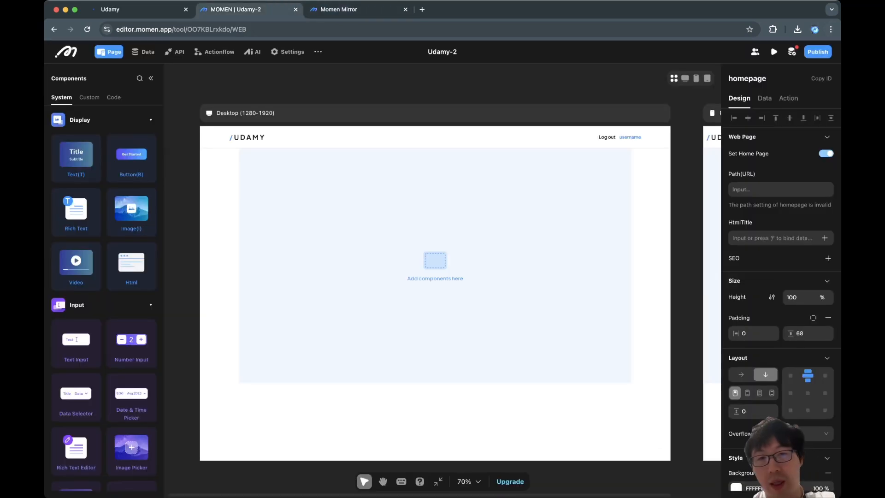
Step: Set the view's background colour to FFE942 and rename it Hero
click(435, 265)
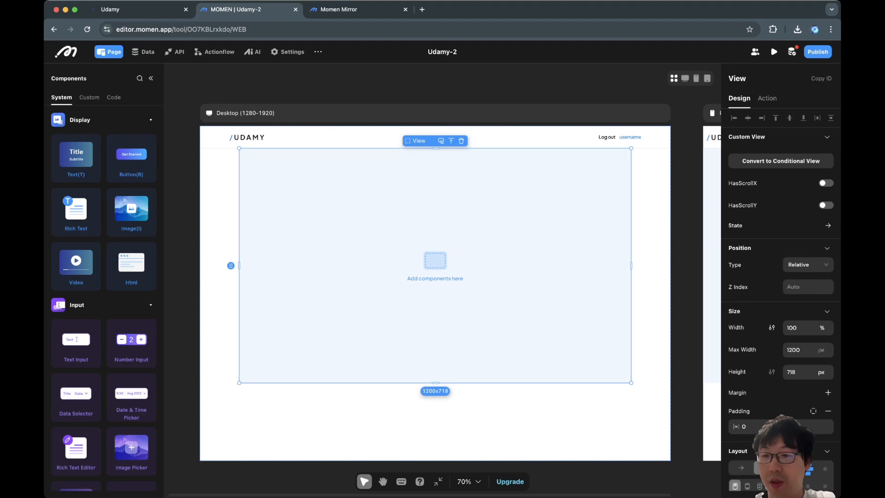
scroll(780, 277, down, 3)
scroll(435, 265, down, 1)
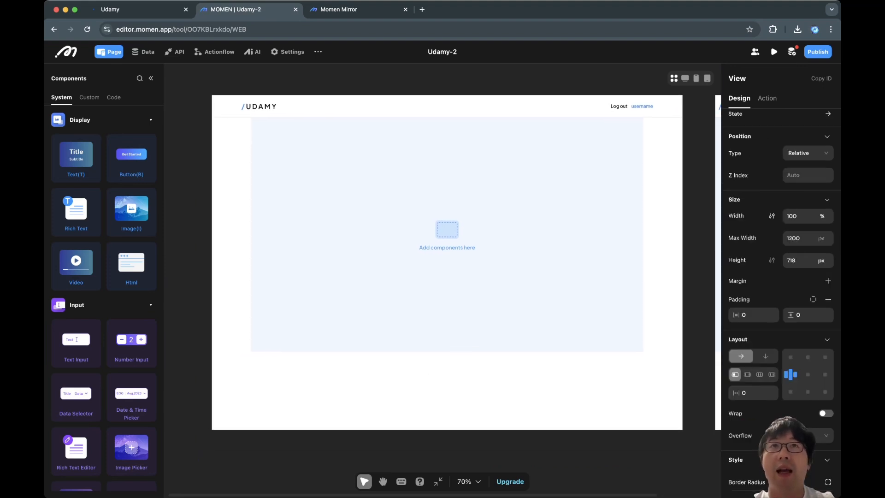
scroll(435, 265, right, 1)
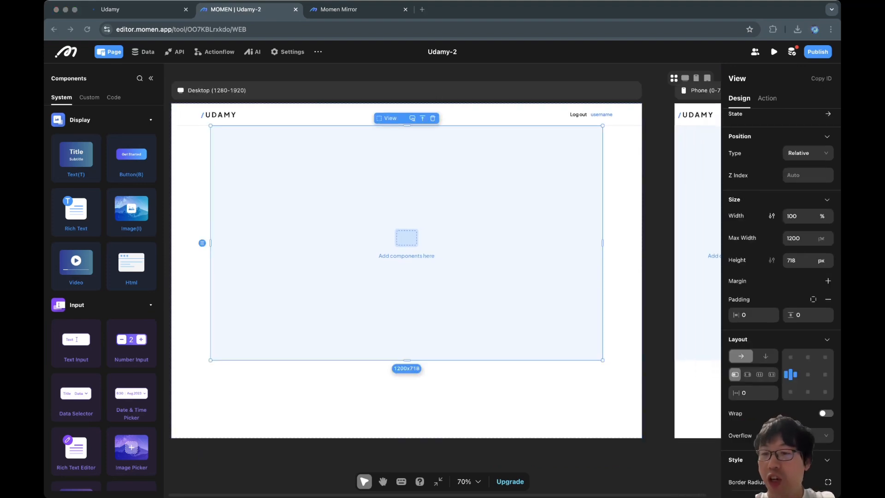
scroll(793, 346, down, 5)
click(755, 382)
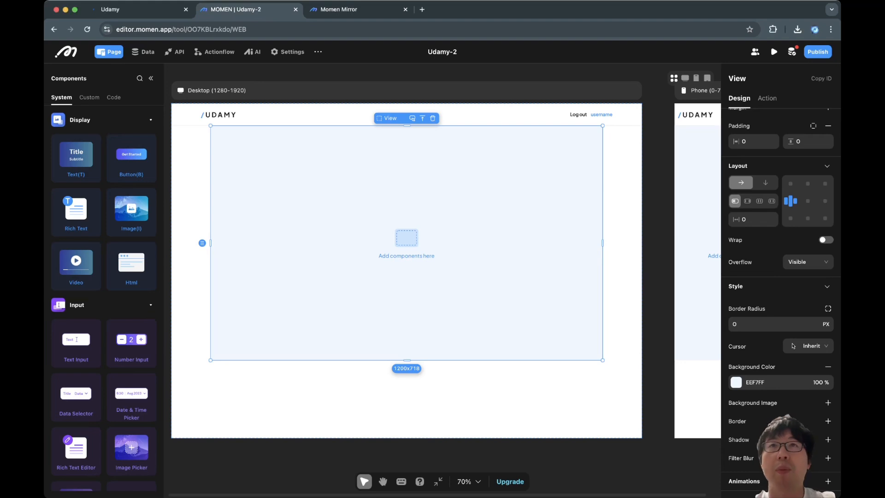
double_click(755, 382)
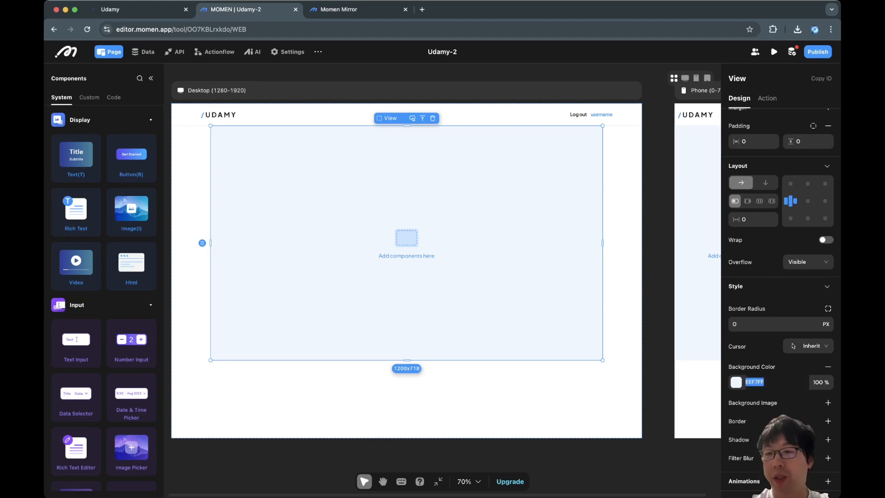
text(FF)
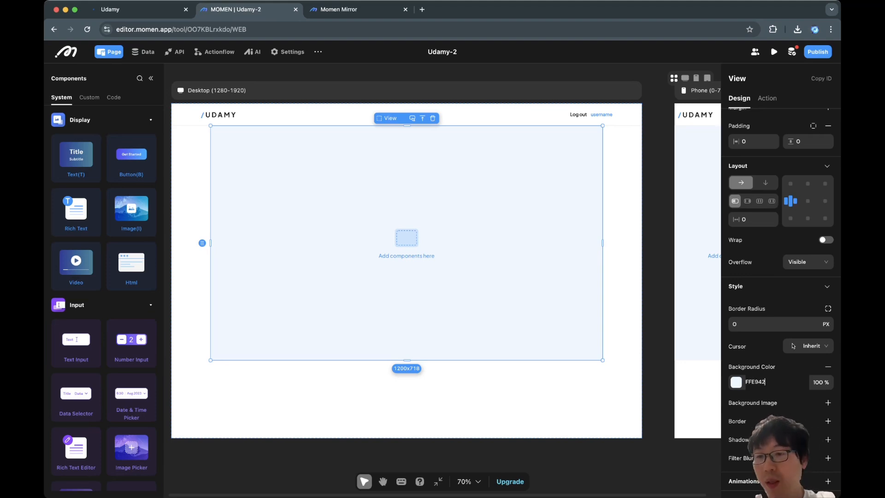
text(E942)
key(Return)
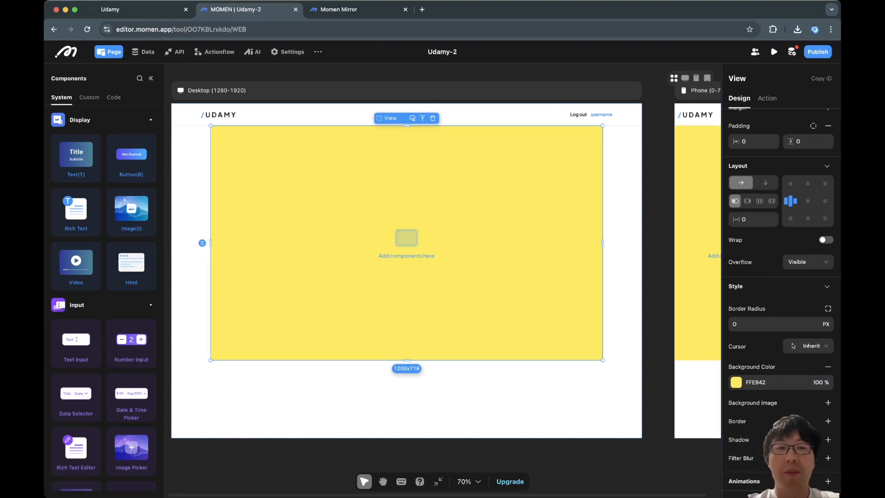
double_click(737, 78)
text(Hero)
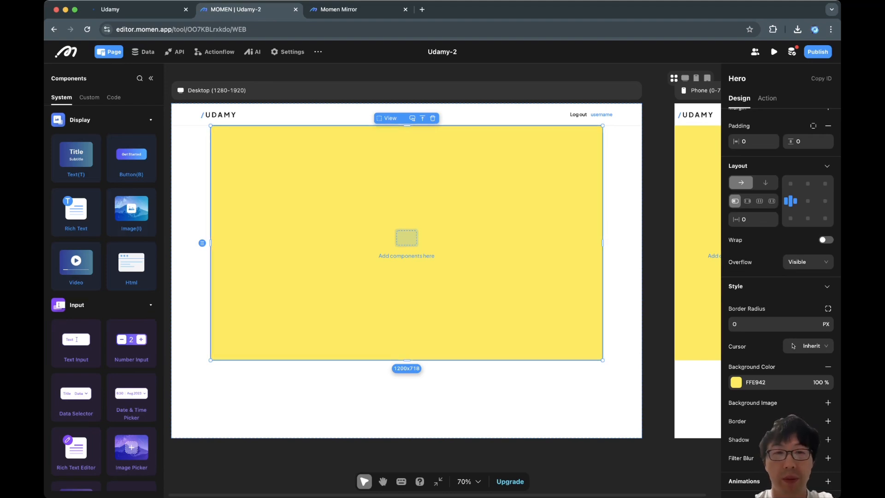
Step: Draw a view about 481 × 499 px inside the Hero view and remove its background colour
key(v)
drag(234, 166, 391, 329)
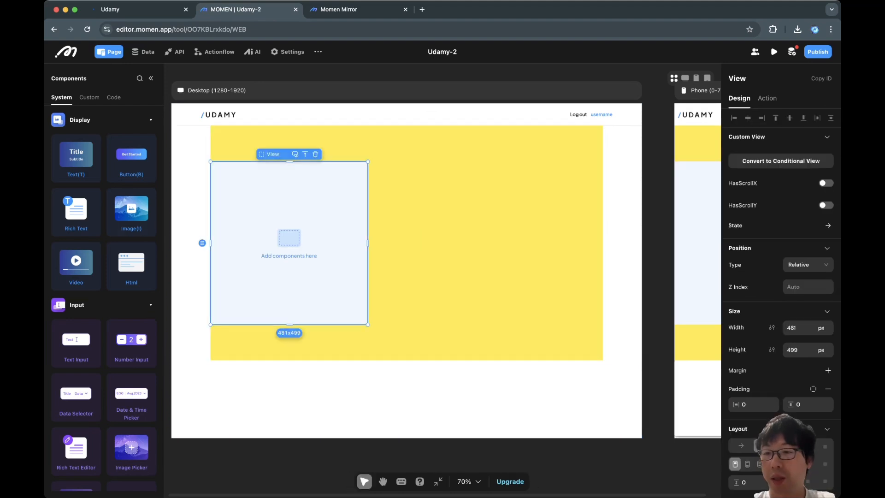
scroll(792, 341, down, 6)
click(828, 366)
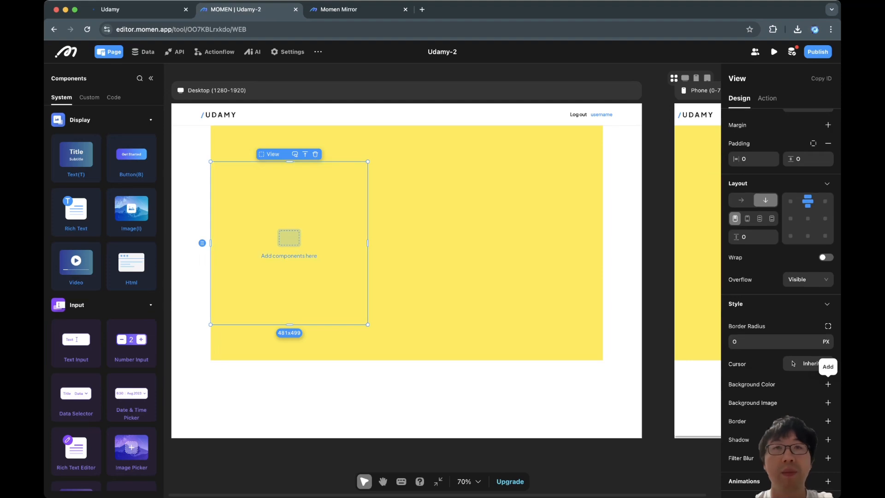
key(super+Tab)
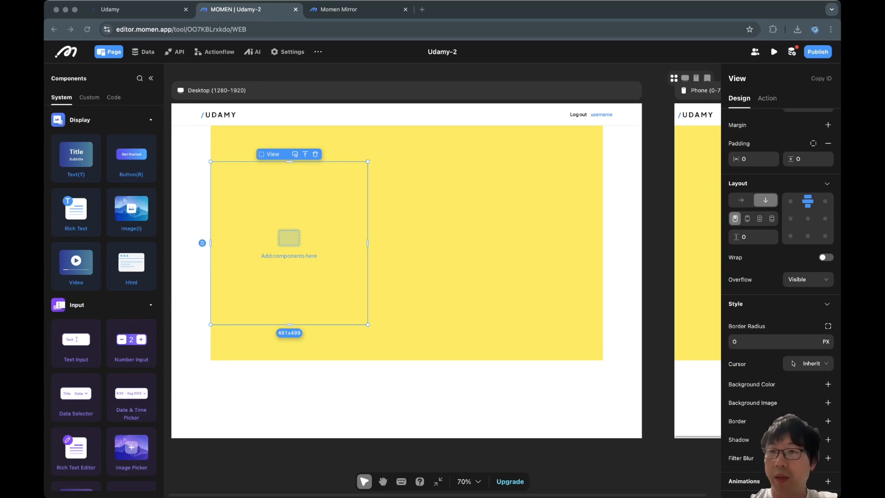
Step: Rename the new view headlines and add two Text components into it
double_click(737, 78)
text(headlines)
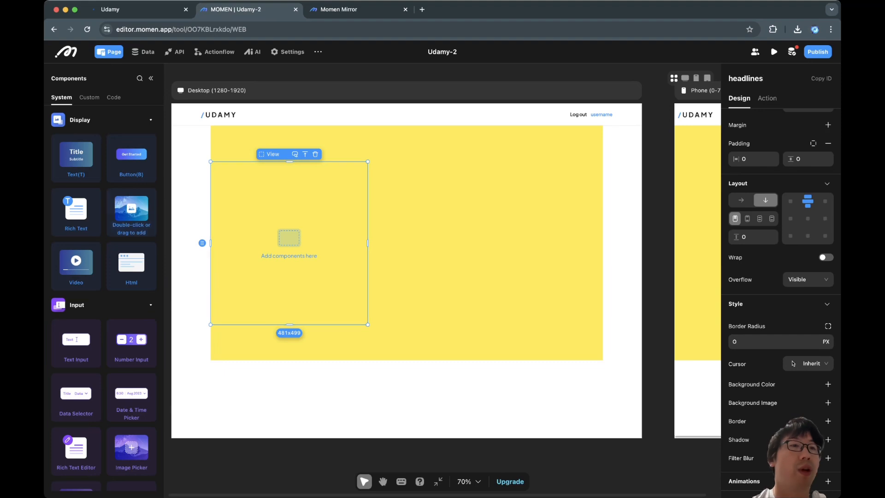
double_click(76, 157)
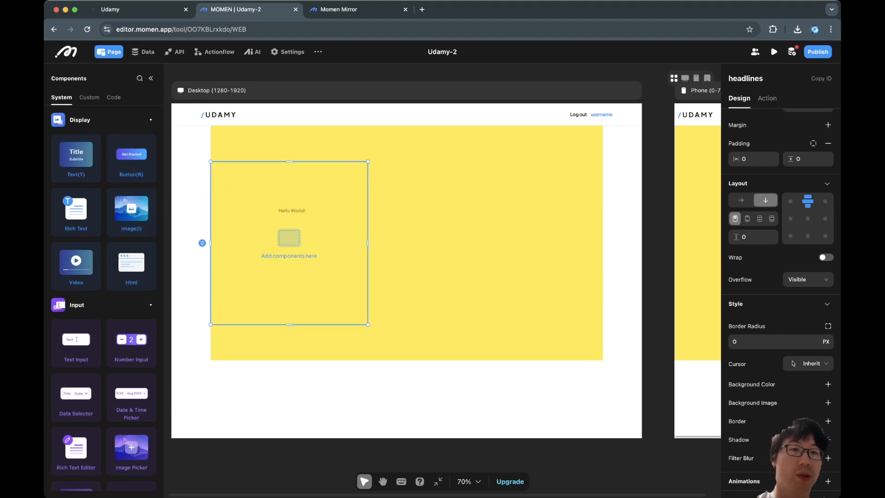
drag(76, 157, 277, 203)
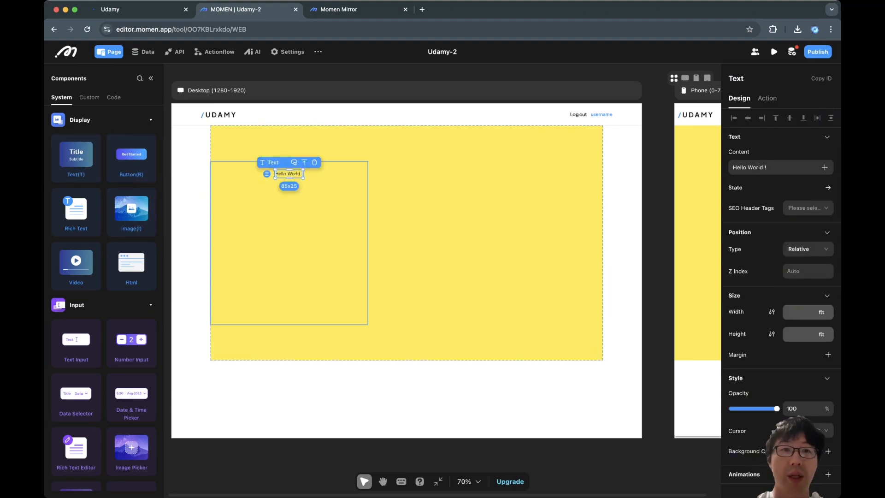
Step: Set the first text's content to "The only book you'll need to earn more"
click(281, 230)
click(289, 166)
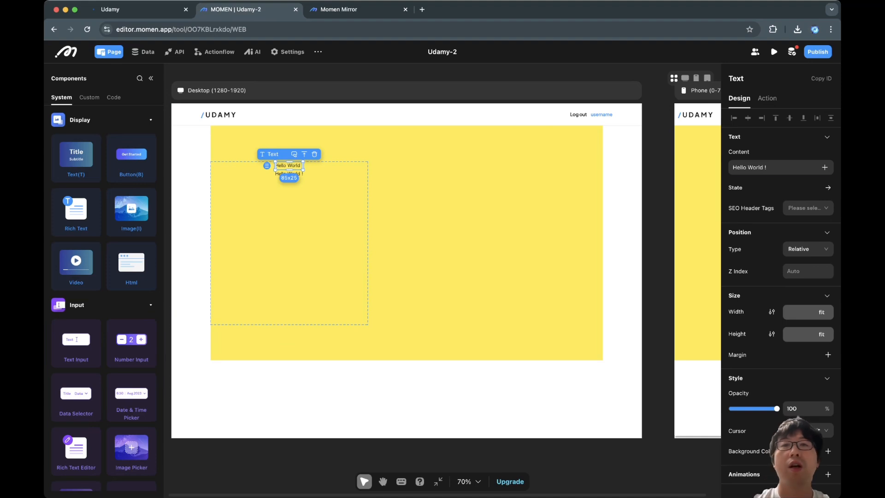
click(775, 167)
key(ctrl+a)
text(The onl)
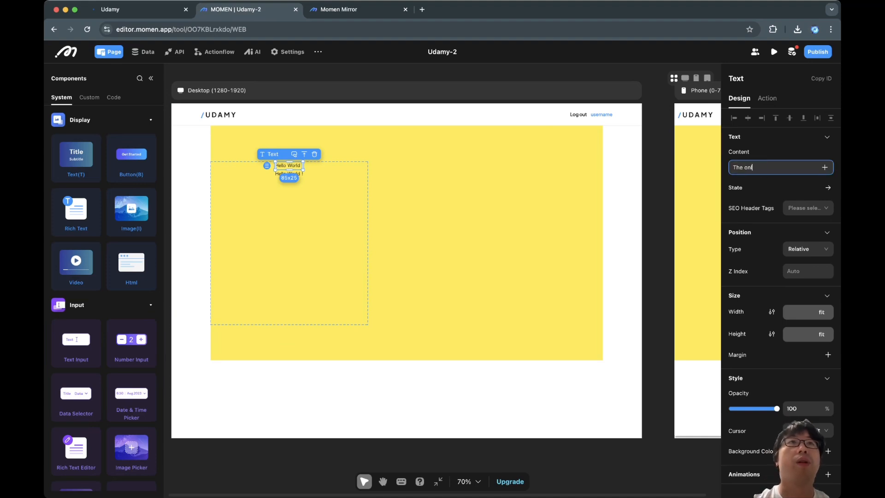
text(y book you'll n)
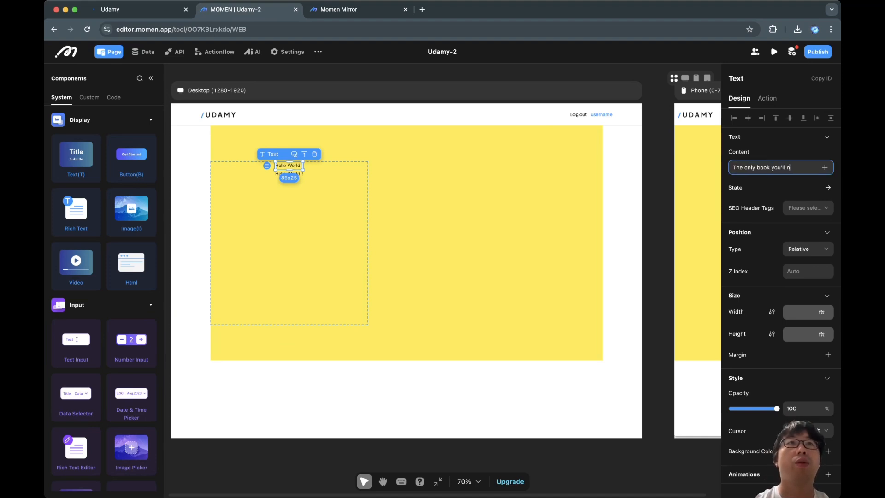
text(eed to earn more)
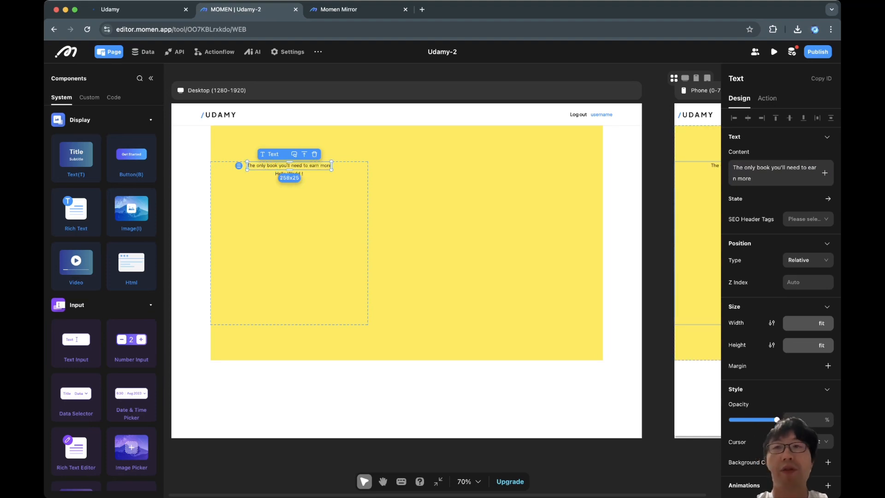
Step: Set the first text's colour to the 181B1B preset
scroll(793, 265, down, 5)
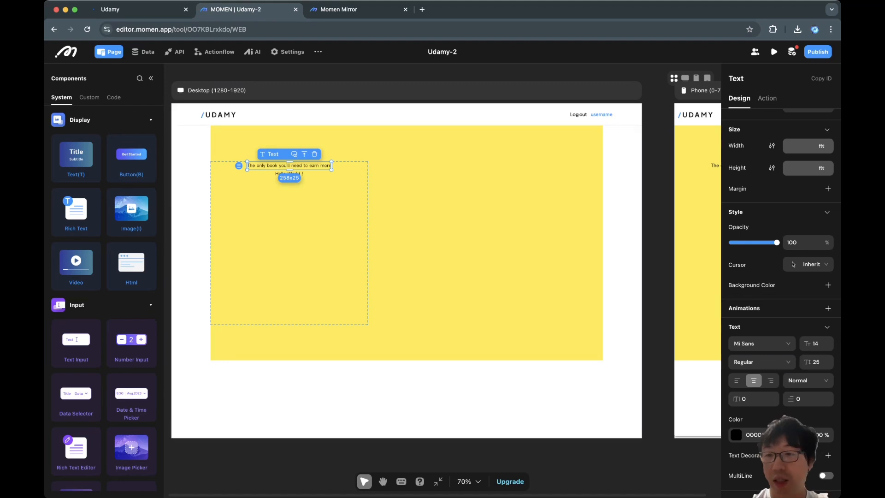
click(736, 435)
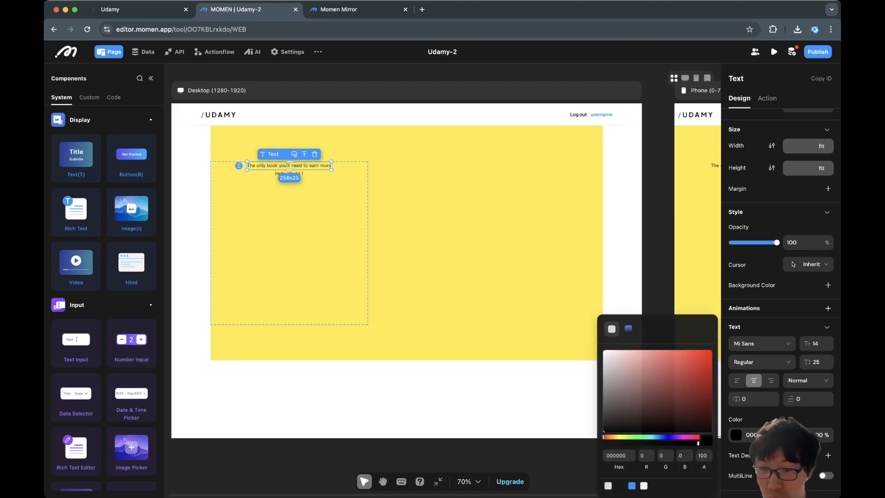
click(619, 486)
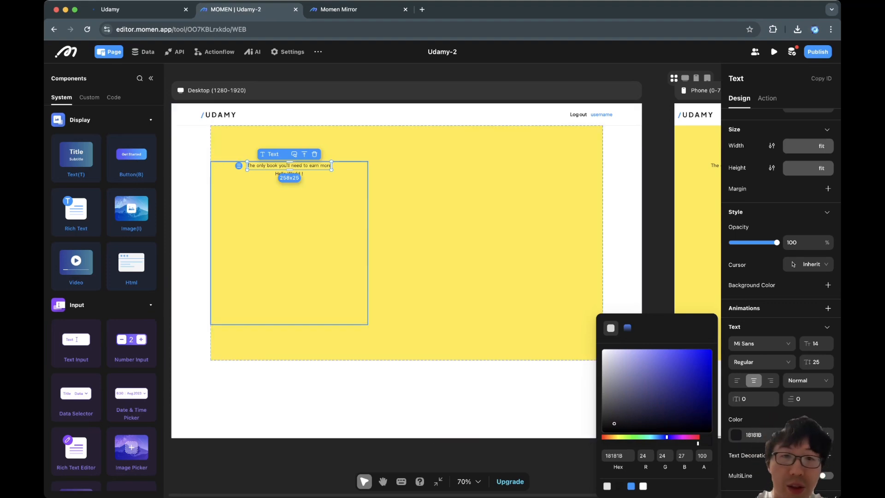
Step: Set the second text's colour to the 181B1B preset
click(295, 193)
click(289, 174)
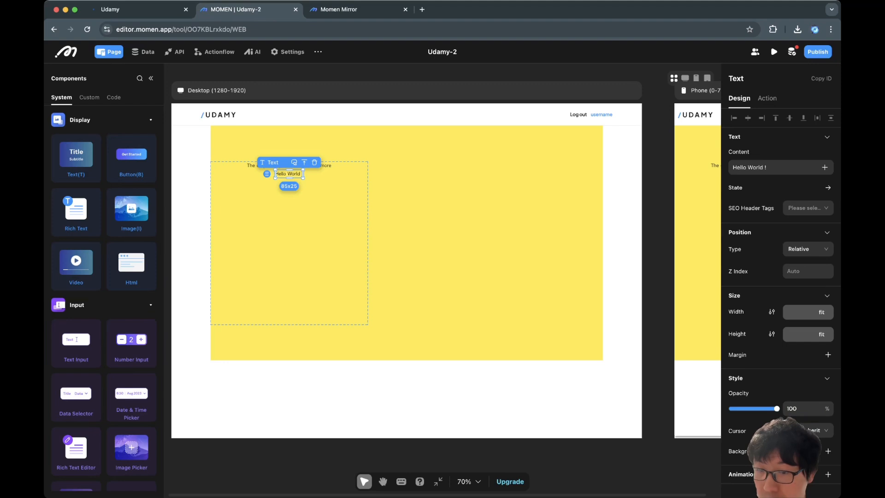
scroll(780, 299, down, 4)
click(736, 435)
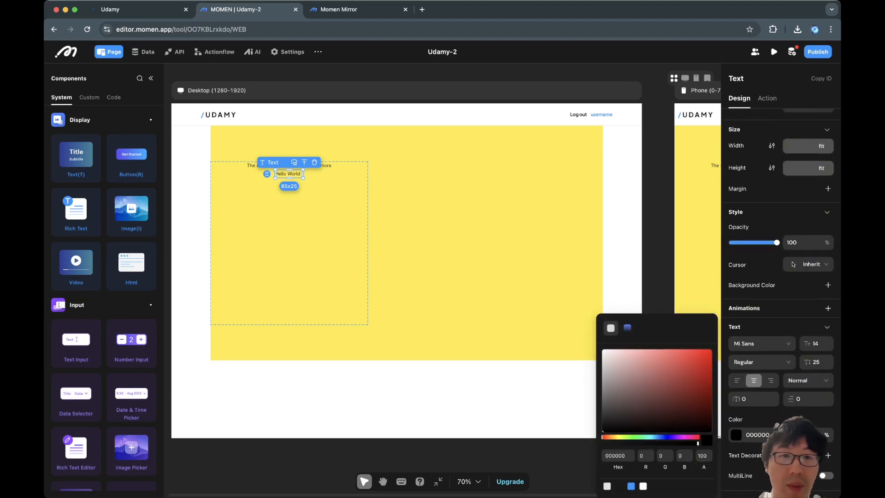
click(619, 486)
Step: Set the first text's font to Plus Jakarta Sans at size 16
click(307, 199)
click(289, 166)
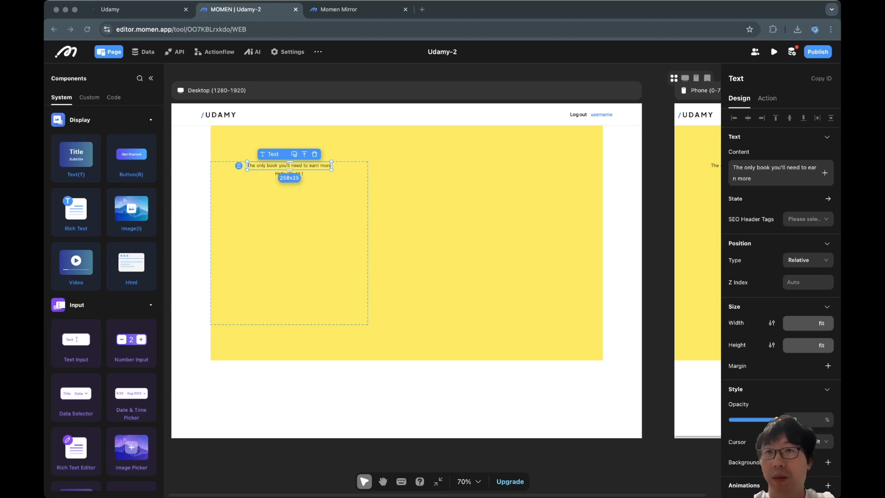
scroll(794, 265, down, 8)
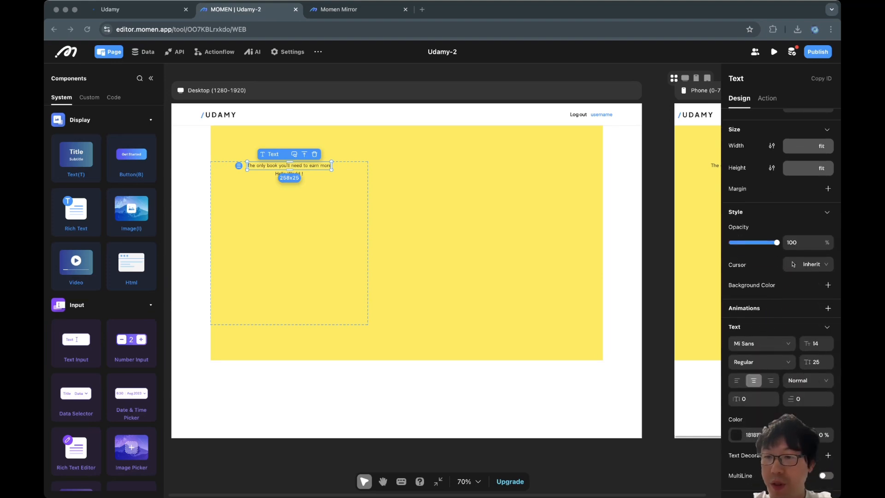
click(762, 343)
click(757, 376)
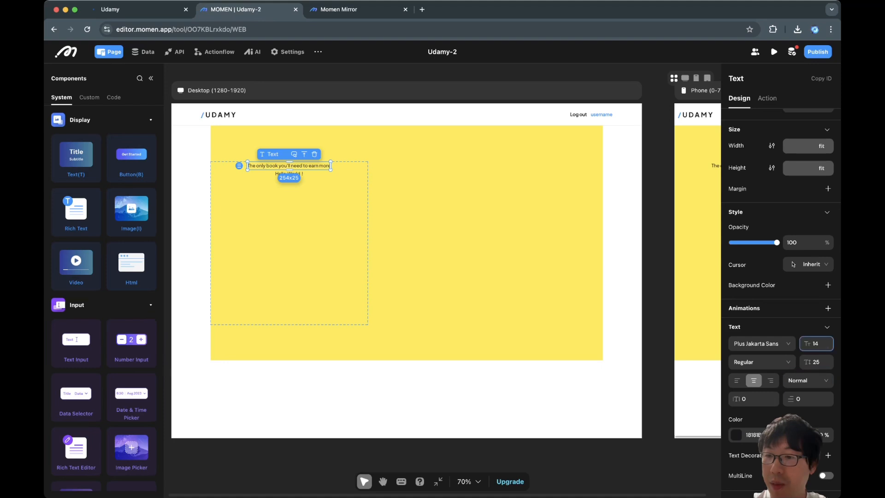
click(828, 340)
click(827, 340)
key(Tab)
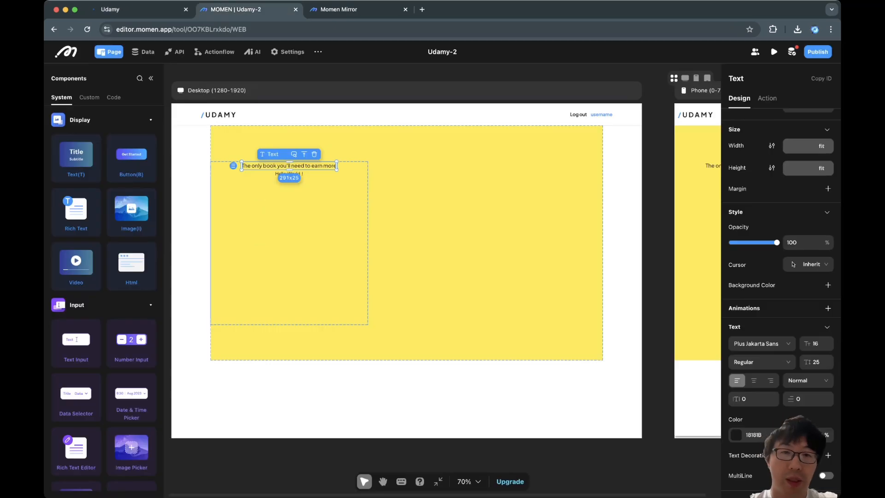
Step: Align the headlines view's contents to the top left
key(Escape)
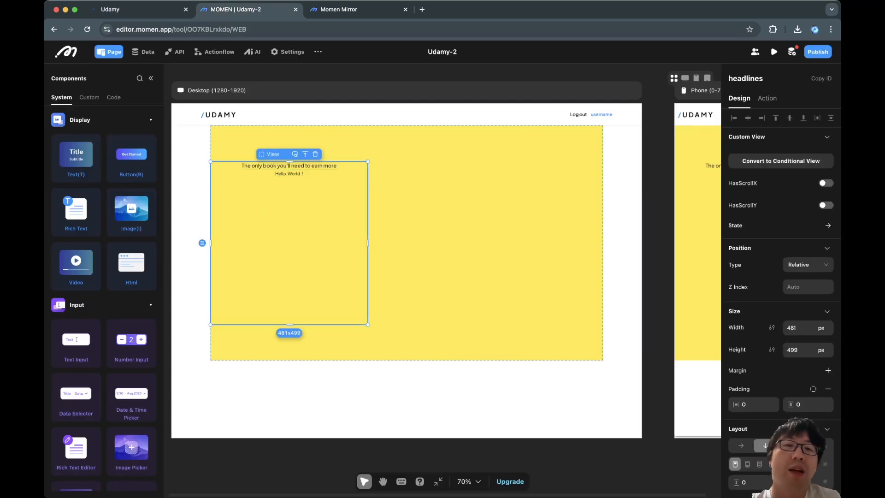
click(289, 166)
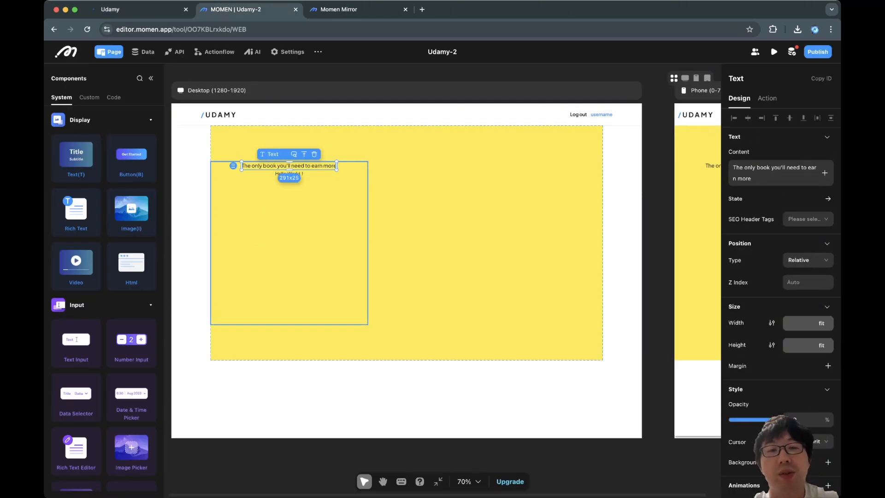
click(289, 207)
click(289, 166)
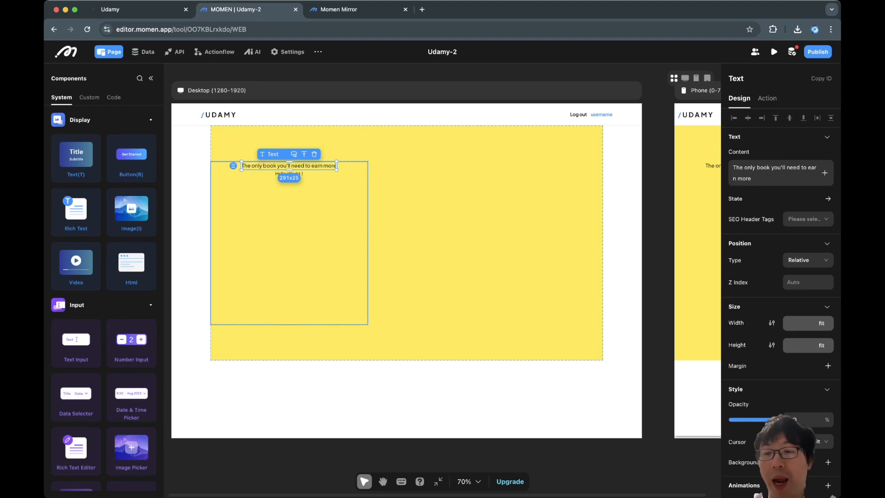
key(Escape)
scroll(781, 276, down, 5)
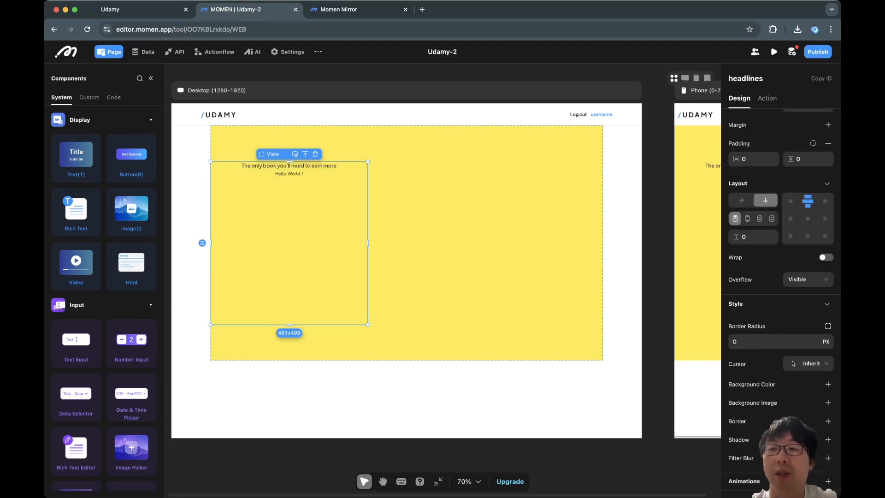
click(790, 201)
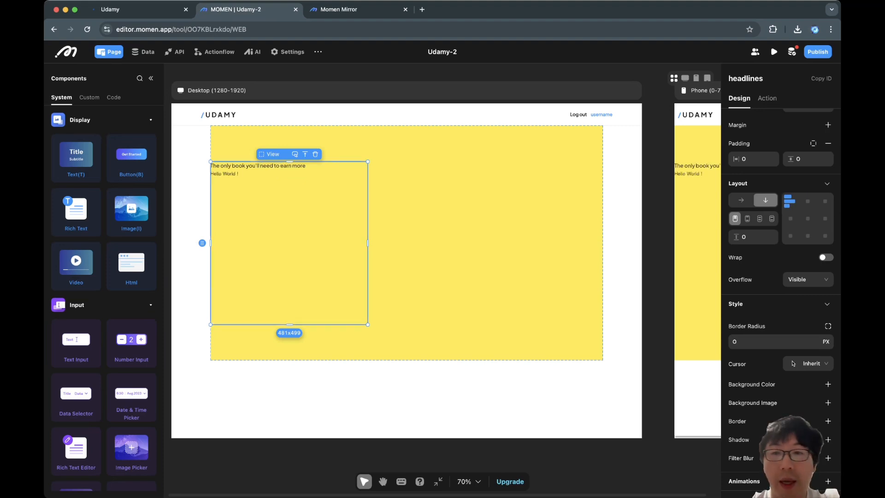
Step: Replace the second text's content with "Learn"
click(225, 174)
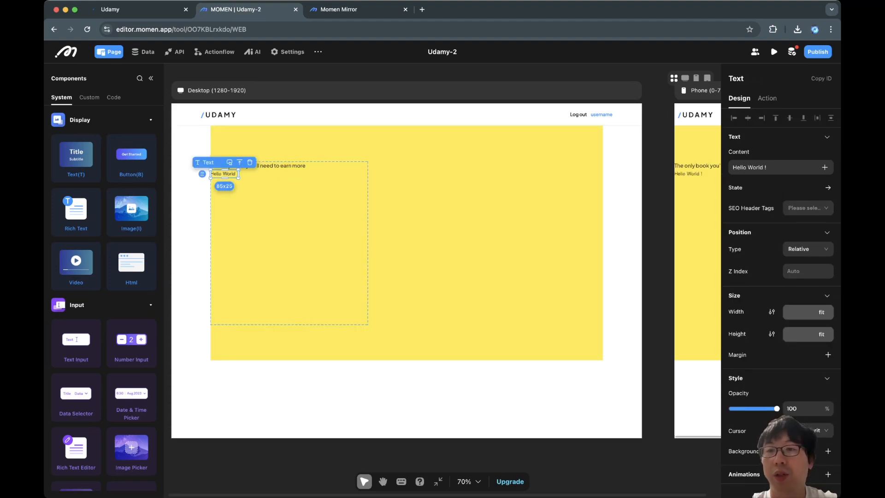
click(779, 167)
key(super+a)
text(Learn)
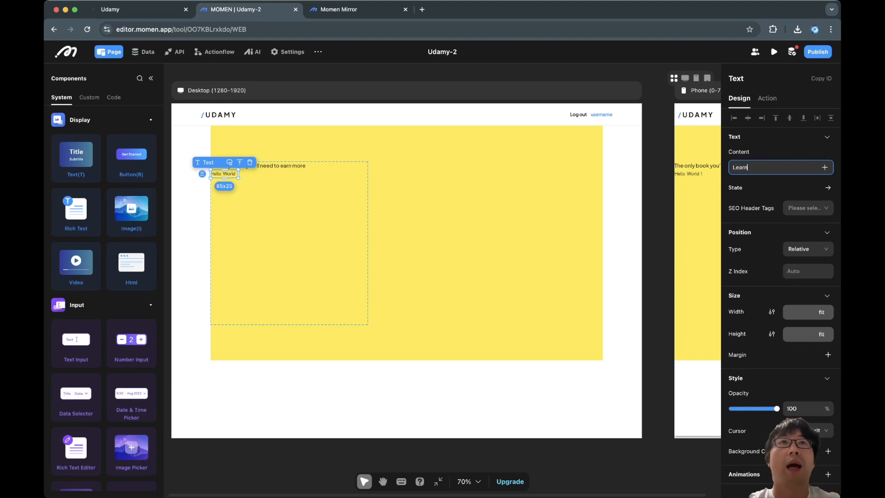
key(super+Tab)
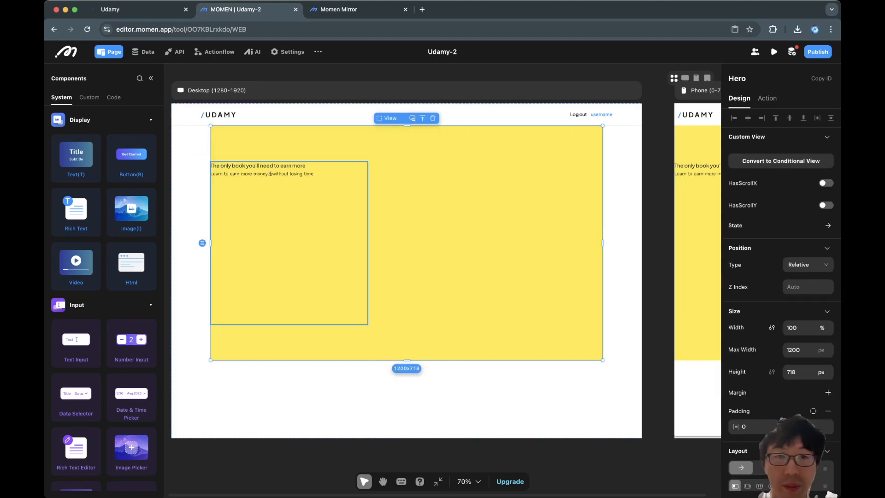
Step: Set the headline text's font to Plus Jakarta Sans with size 50 and line height 60
click(262, 173)
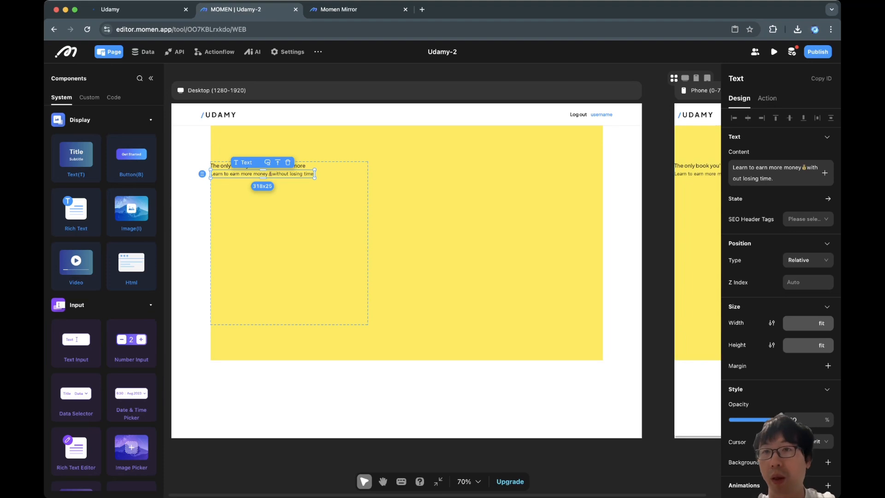
scroll(793, 264, down, 5)
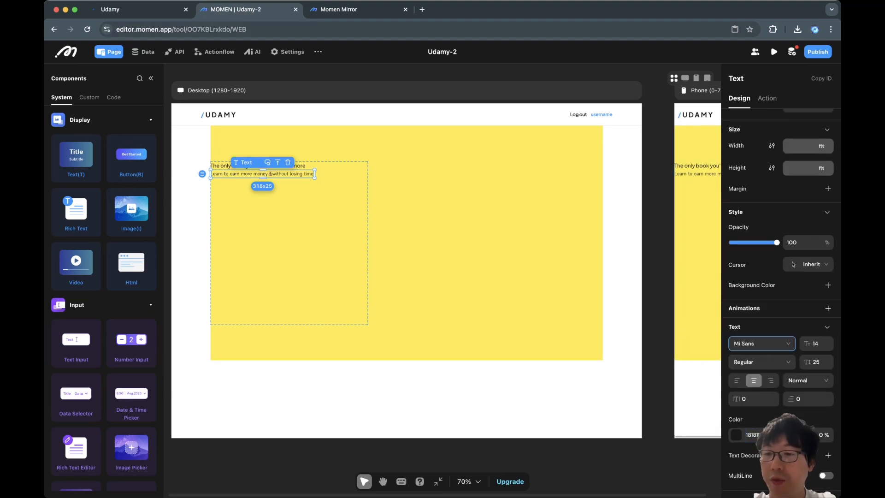
click(762, 344)
click(759, 376)
double_click(815, 343)
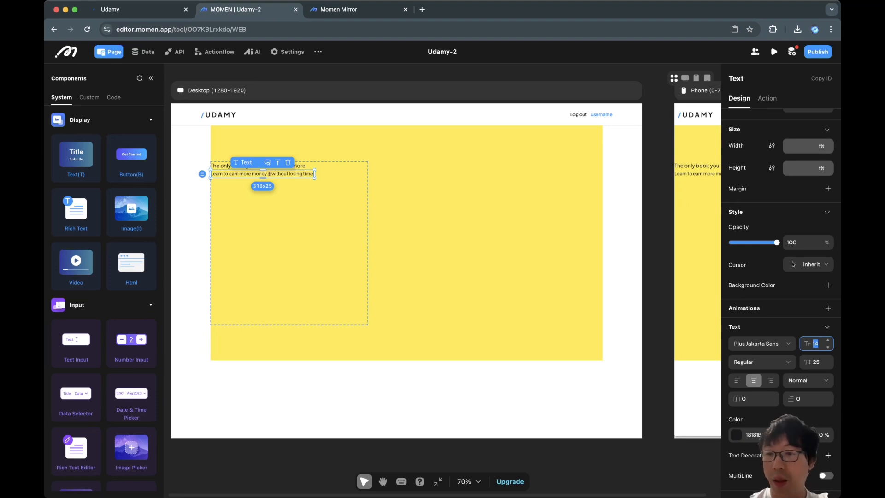
text(50)
key(Tab)
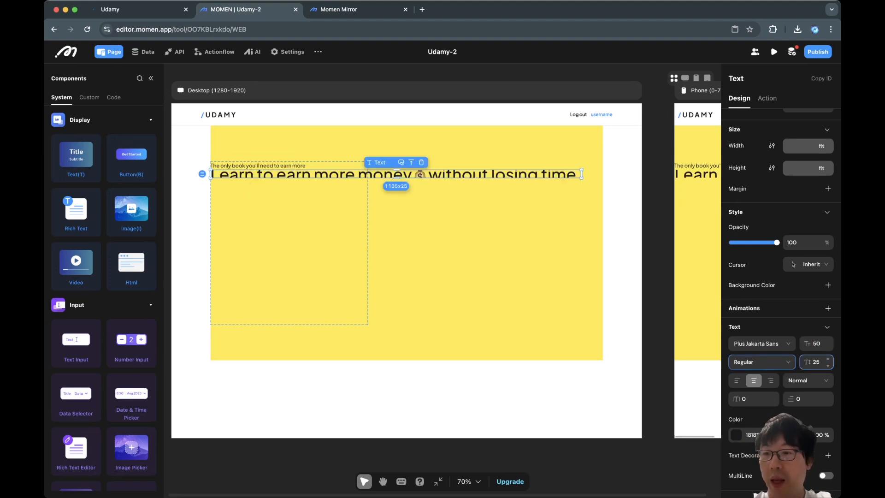
key(Tab)
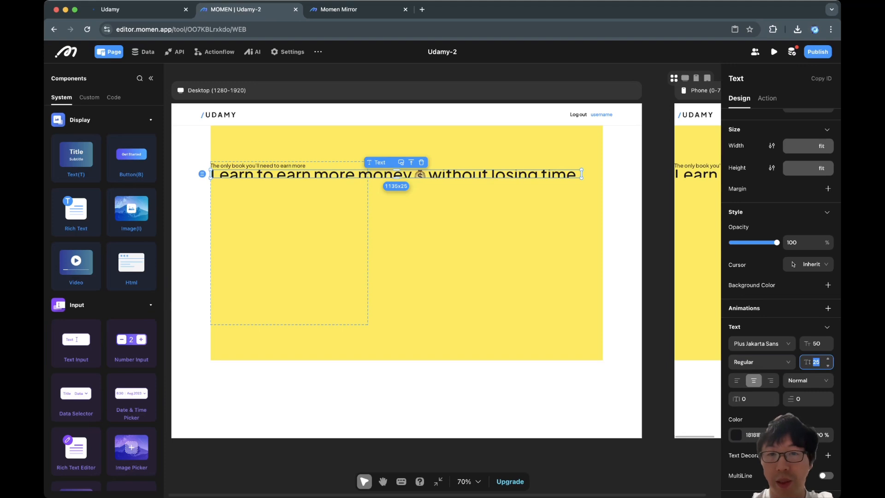
text(60)
key(Tab)
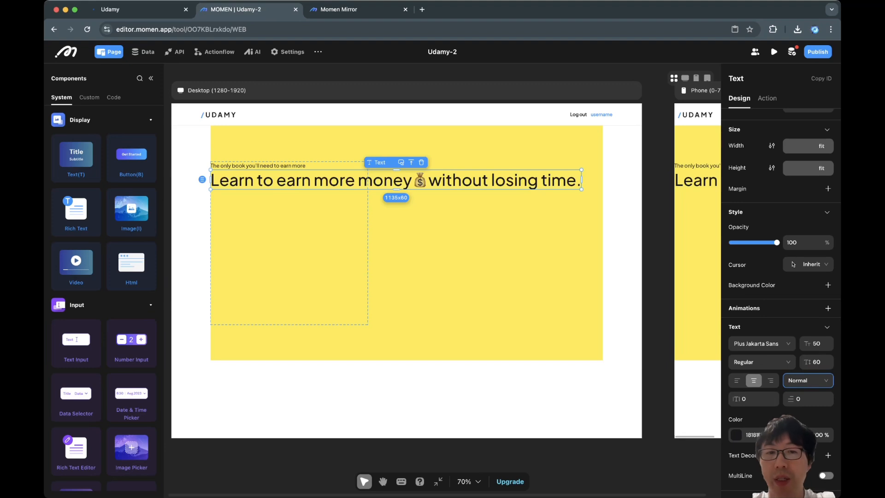
Step: Turn on multi-line wrapping and left alignment for the headline text, comparing it with the reference site
click(825, 475)
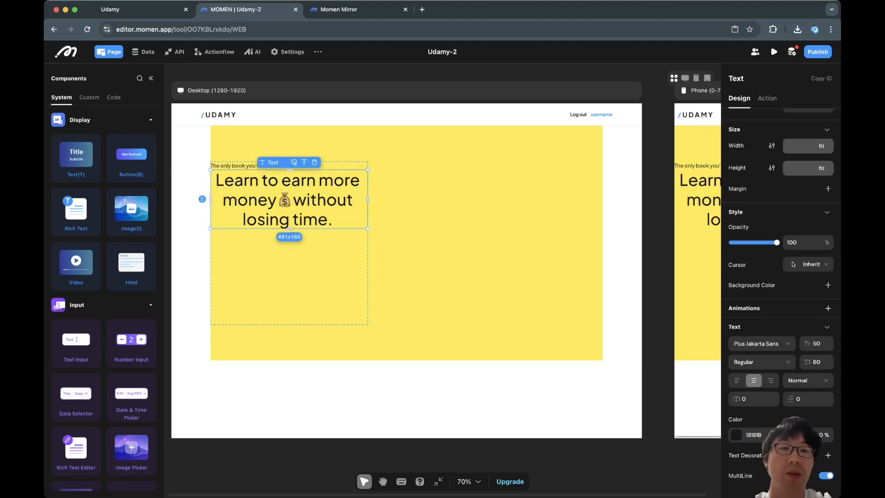
click(737, 380)
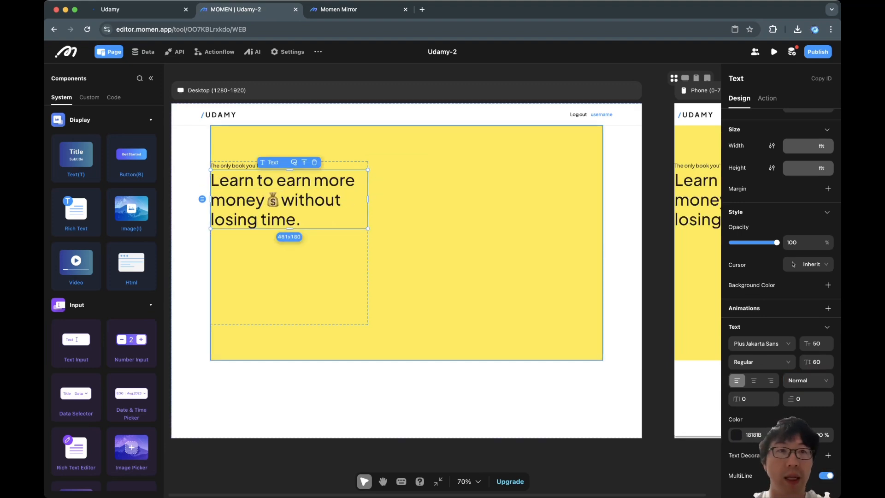
click(134, 10)
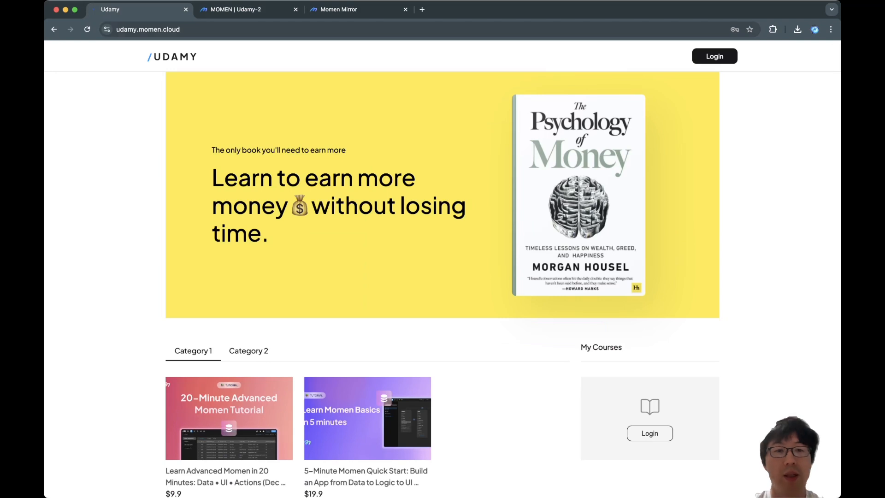
click(244, 9)
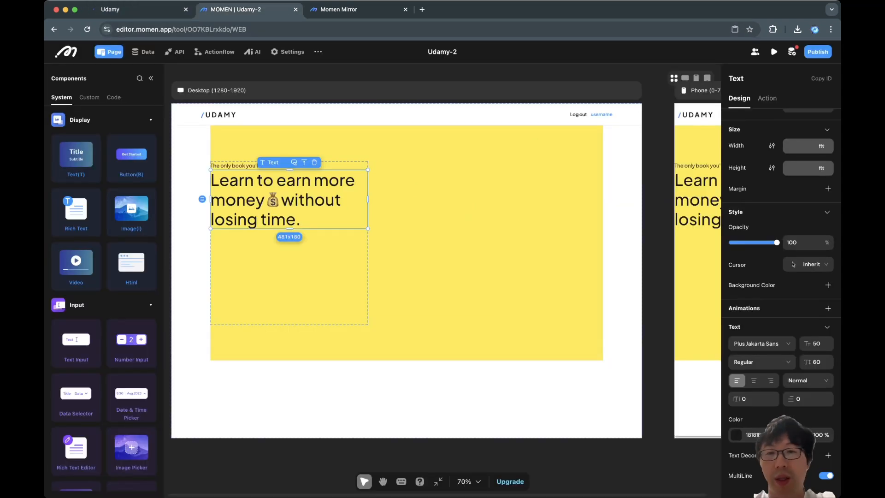
Step: Insert an Image into the hero beside the headlines view and upload the Psychology of Money book cover
click(313, 276)
click(443, 271)
click(313, 276)
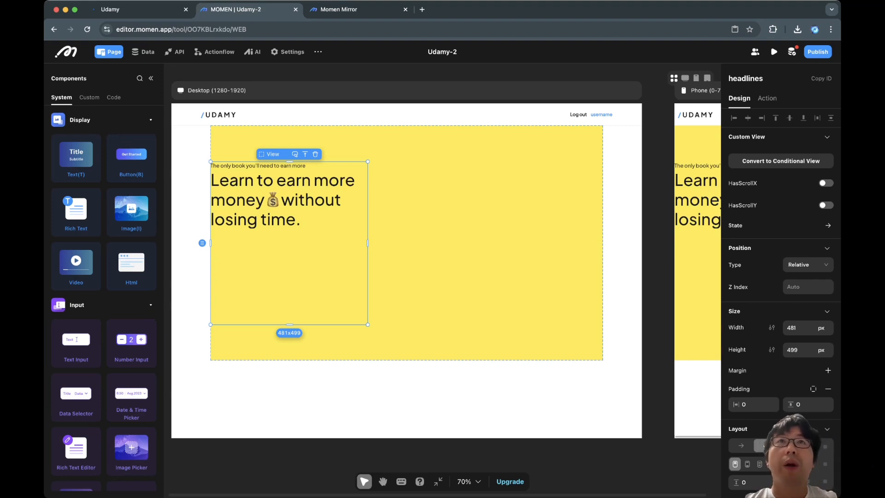
key(super+Tab)
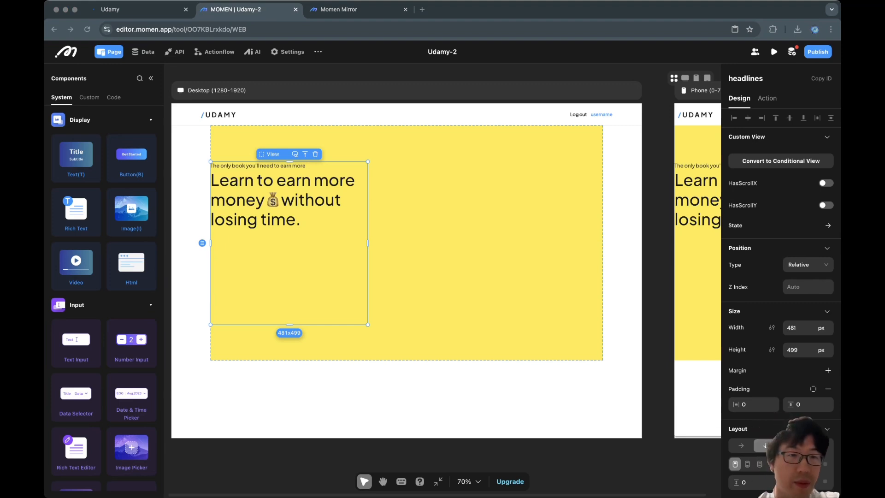
key(super+Tab)
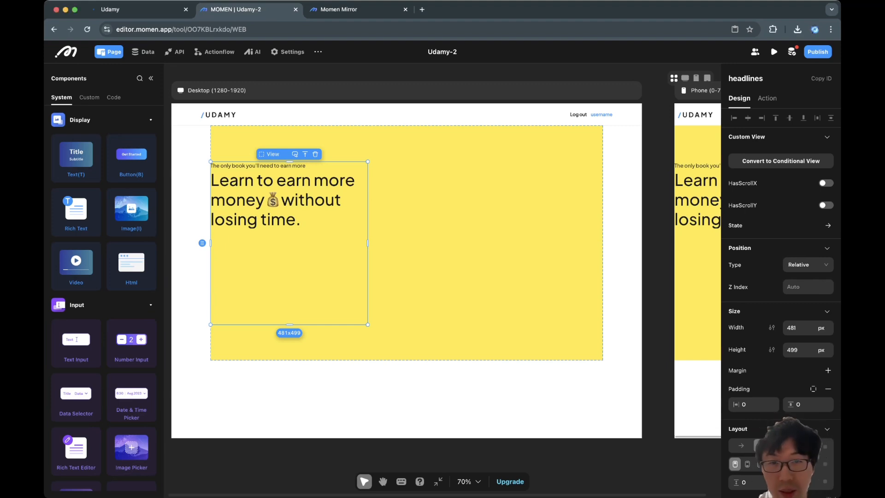
drag(132, 212, 417, 243)
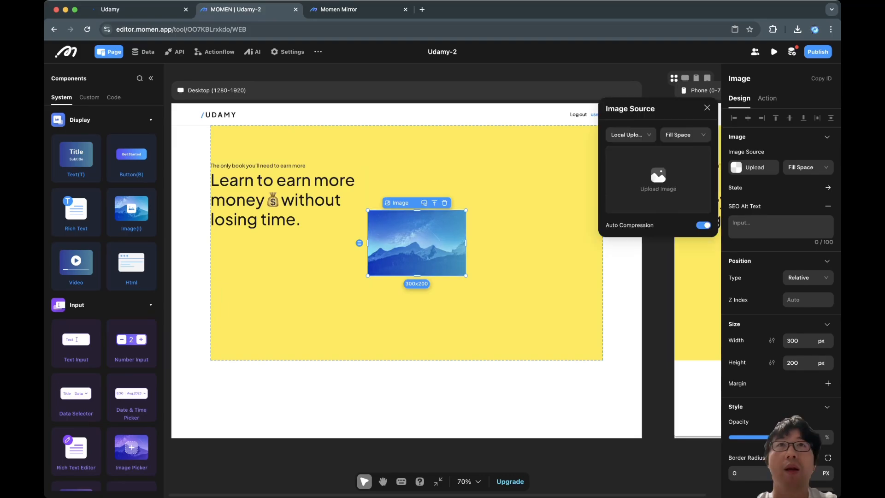
click(658, 179)
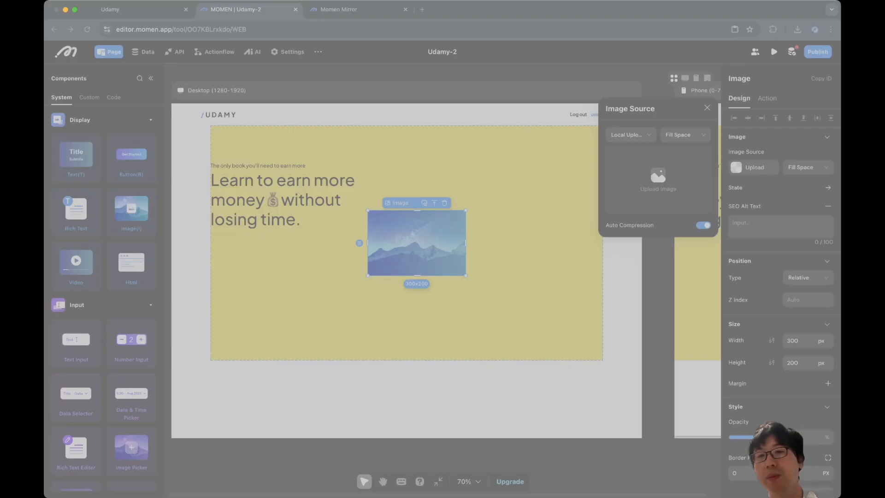
key(Return)
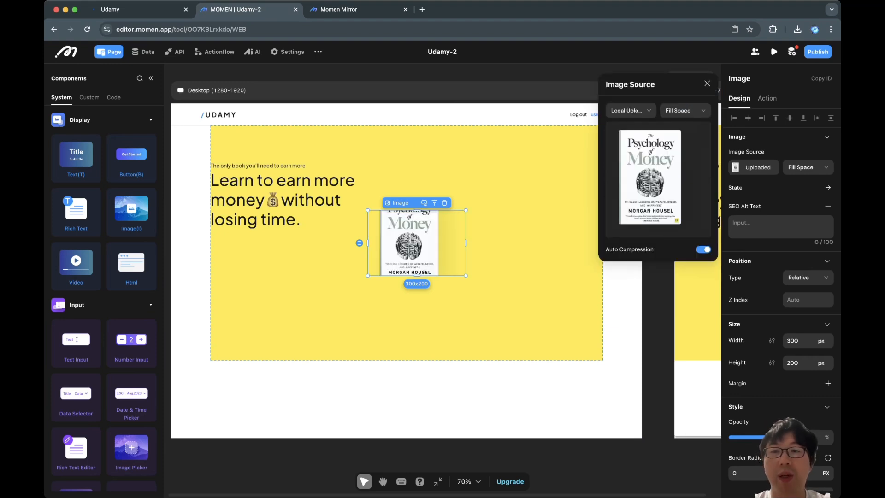
click(707, 84)
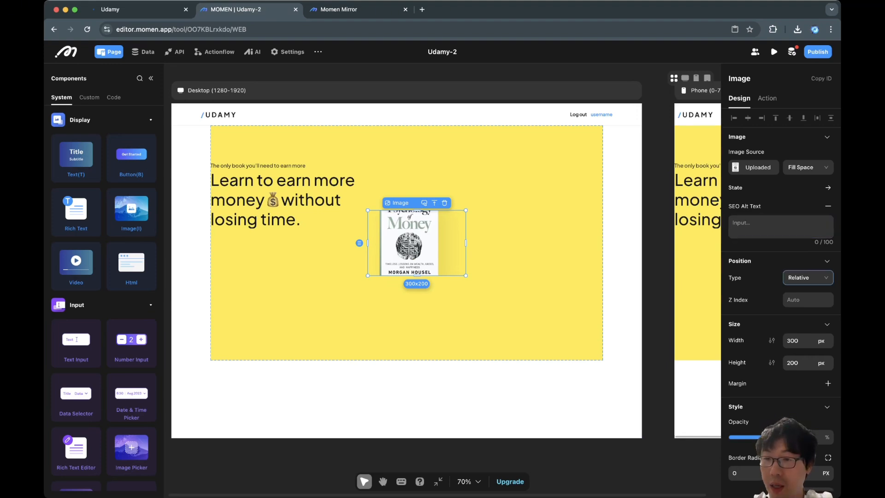
Step: Set the book cover image's height to fit
click(821, 362)
click(820, 411)
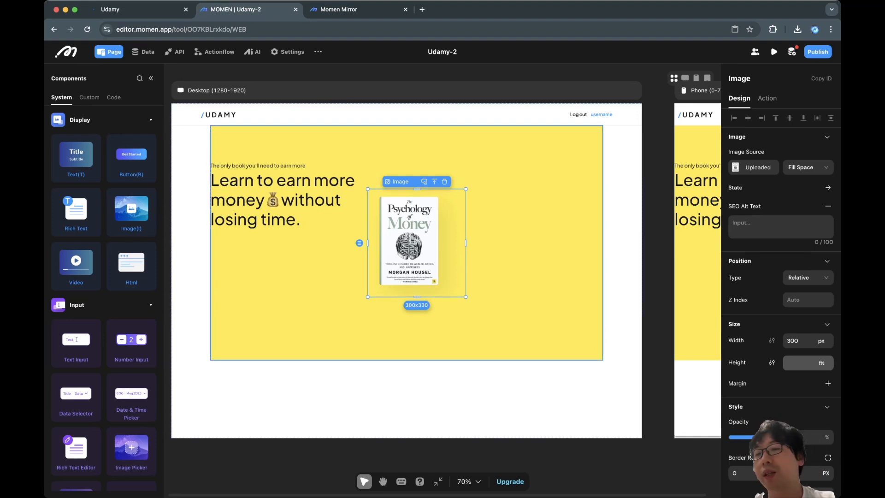
click(511, 276)
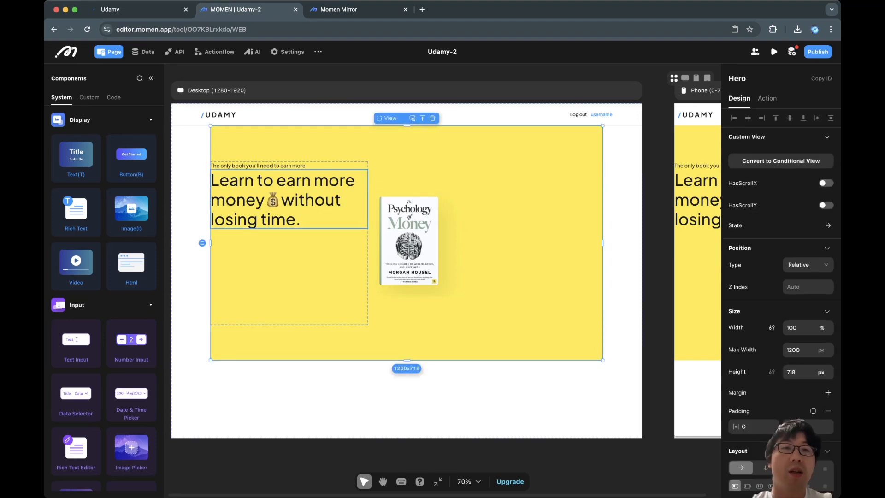
Step: Examine how the reference site's hero reflows when the browser window is made narrower with developer tools
key(ctrl+shift+Tab)
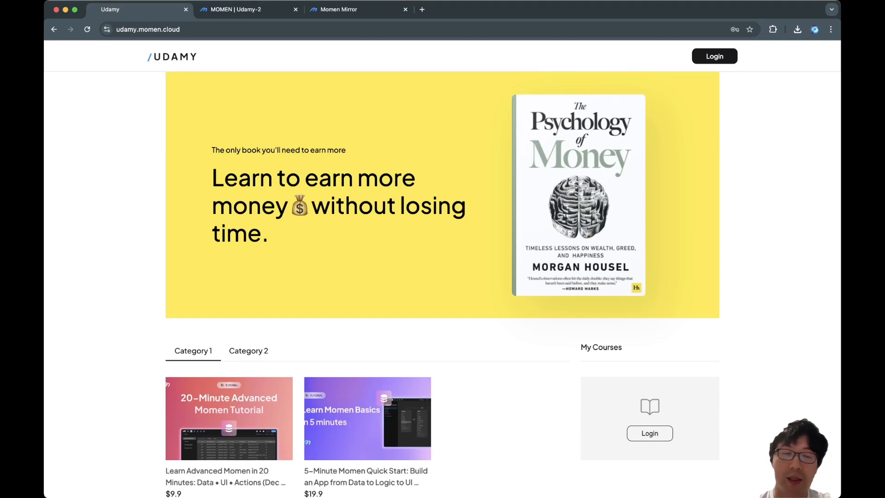
key(super+alt+j)
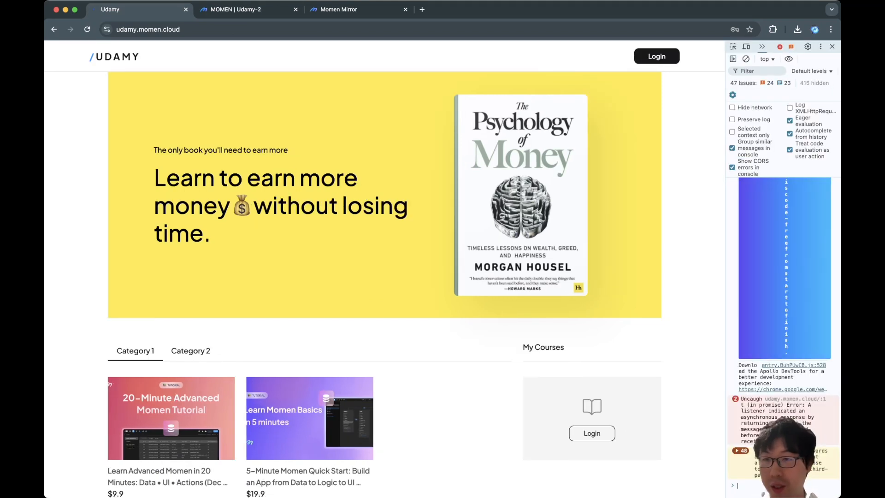
drag(725, 240, 430, 240)
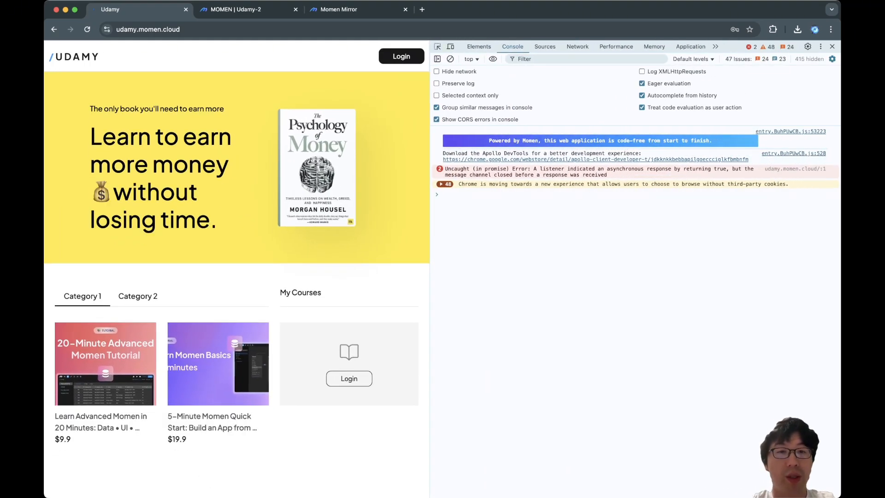
drag(89, 106, 222, 228)
click(88, 129)
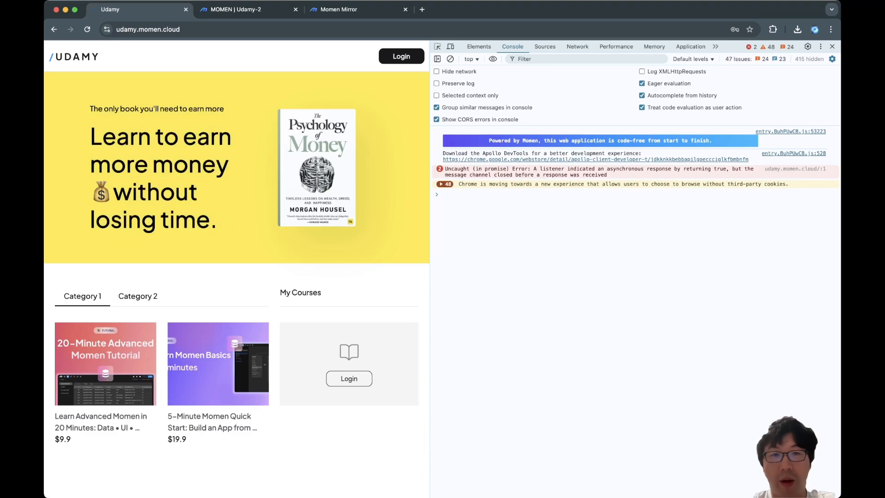
drag(88, 129, 222, 227)
click(223, 227)
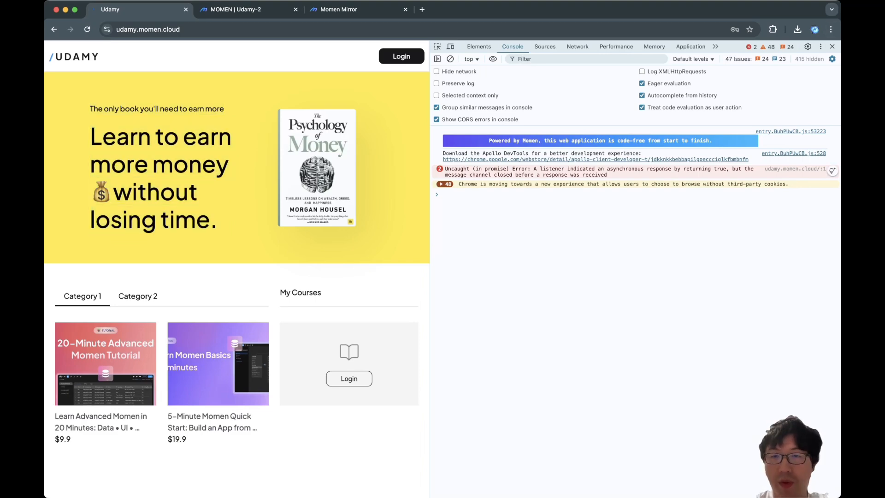
drag(429, 231, 725, 230)
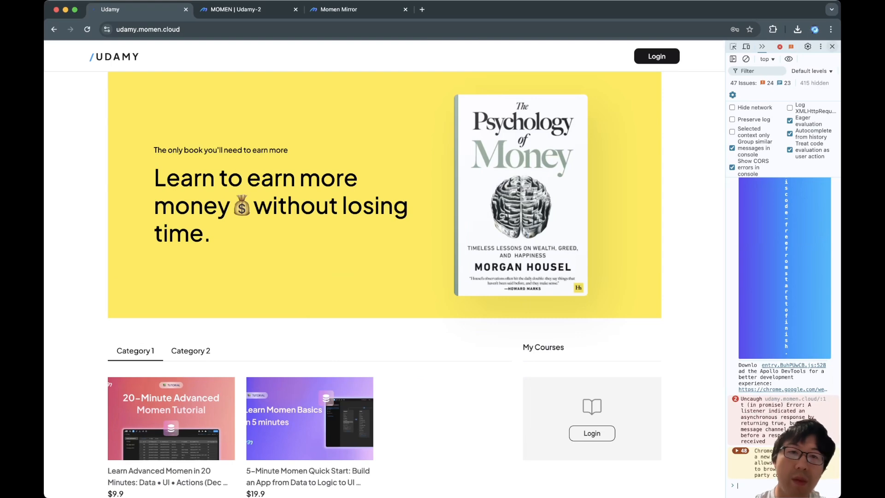
click(832, 46)
click(236, 9)
Step: Set the headlines view's width to 2 fr
click(295, 203)
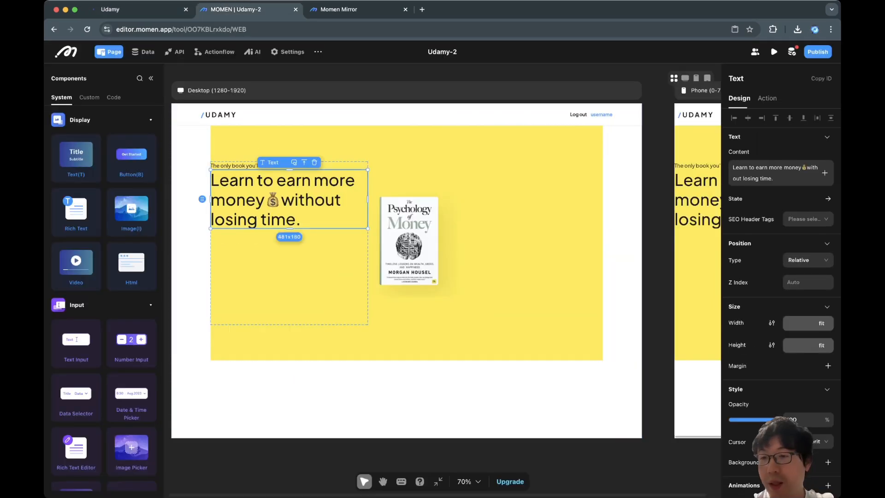
click(290, 271)
click(821, 328)
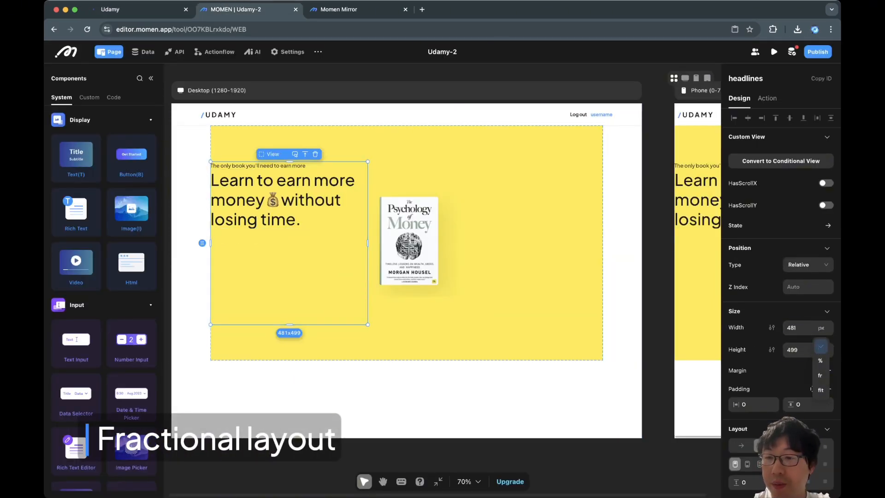
click(820, 375)
double_click(788, 328)
text(4)
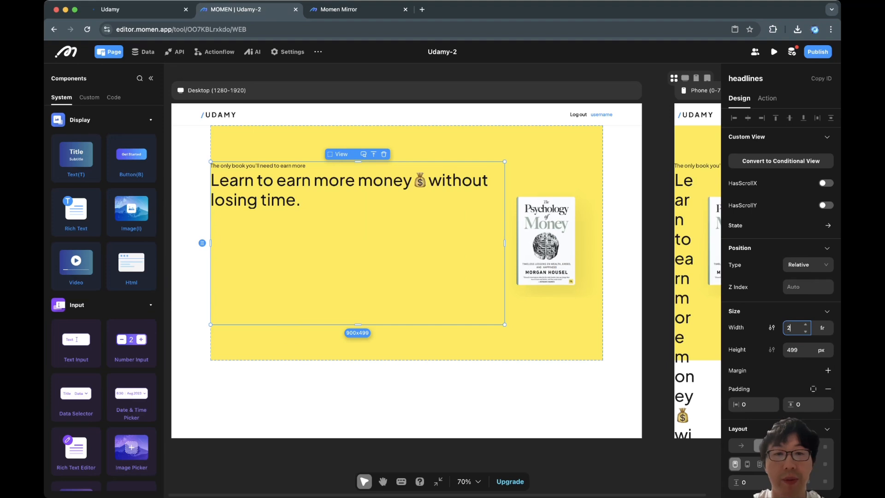
Step: Set the book cover image's width to 1 fr
click(622, 318)
click(443, 272)
click(548, 258)
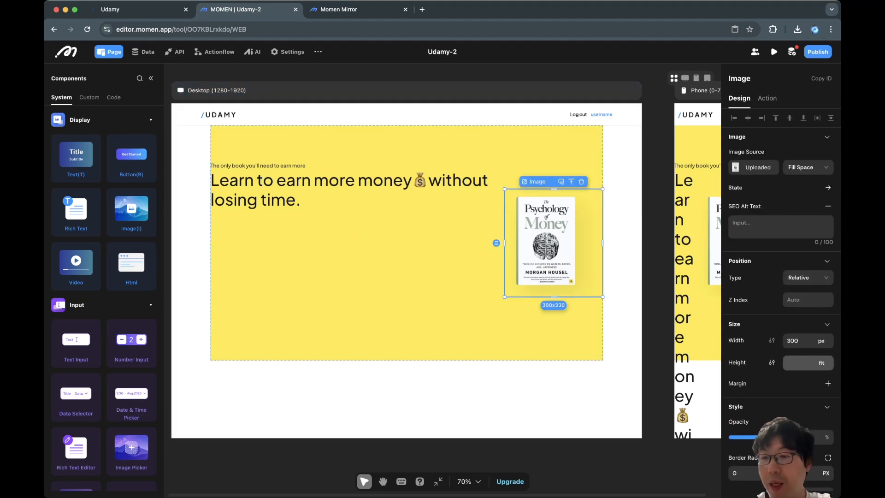
click(821, 341)
click(820, 388)
double_click(789, 340)
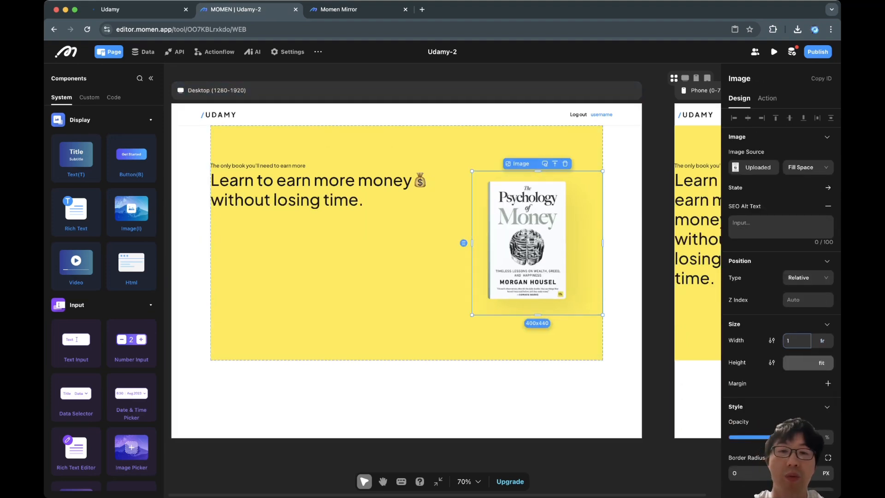
Step: Give the hero view 80 px of horizontal padding
click(443, 276)
click(448, 341)
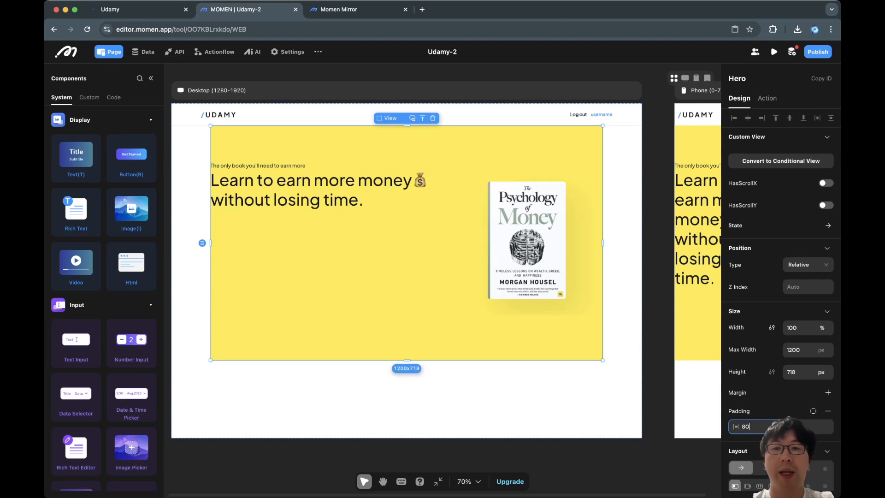
key(Return)
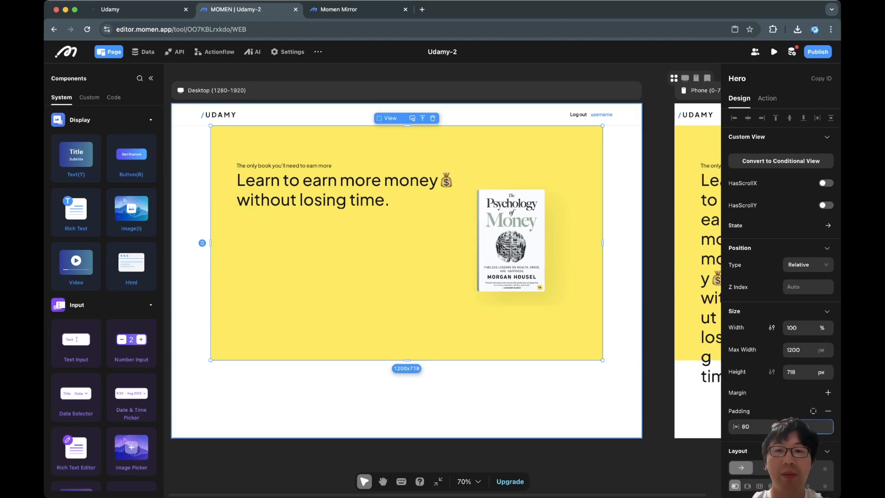
Step: Re-upload the book cover picture as the image's source
click(369, 196)
click(512, 240)
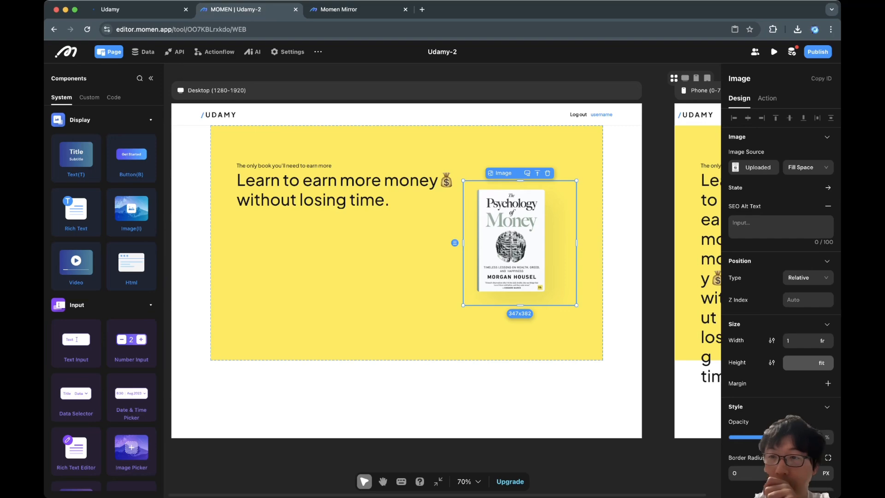
click(756, 167)
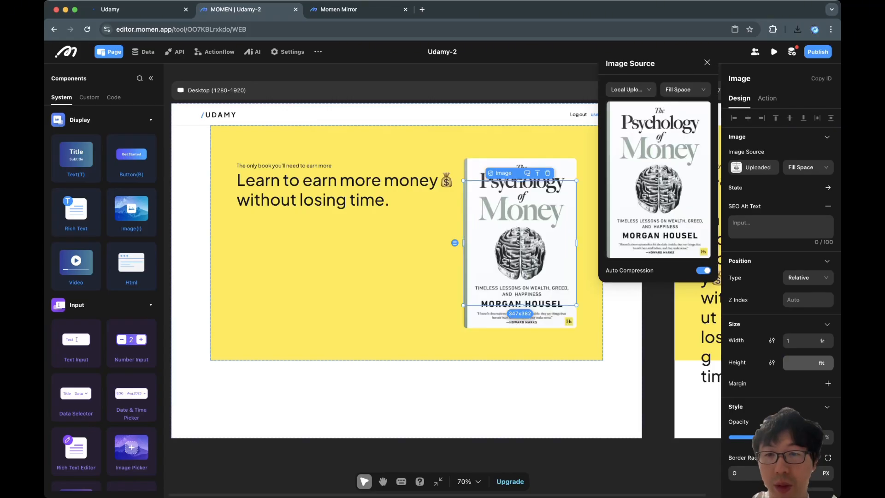
click(461, 399)
click(520, 243)
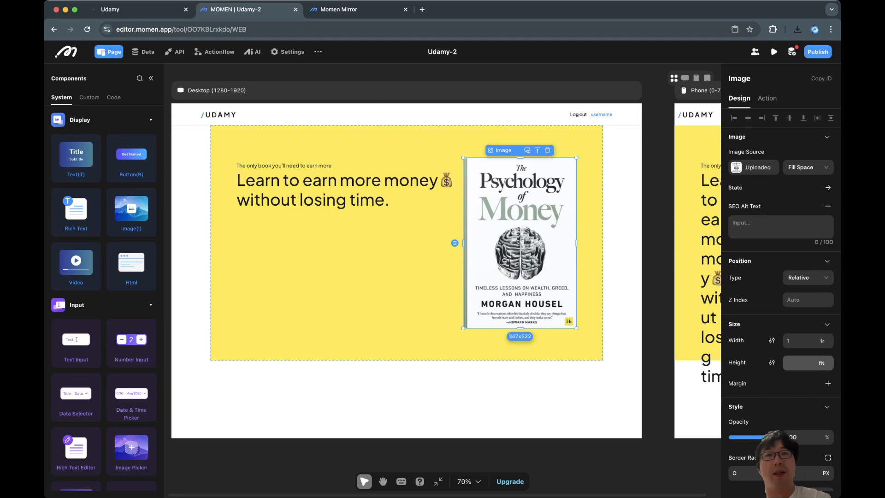
Step: Select the page, hero view, book cover image and headline text in turn to inspect their settings
click(461, 398)
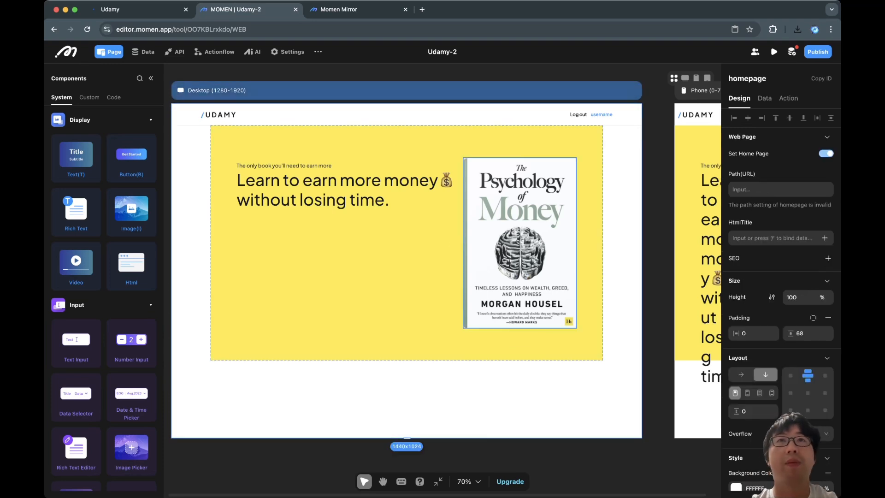
click(520, 243)
click(405, 286)
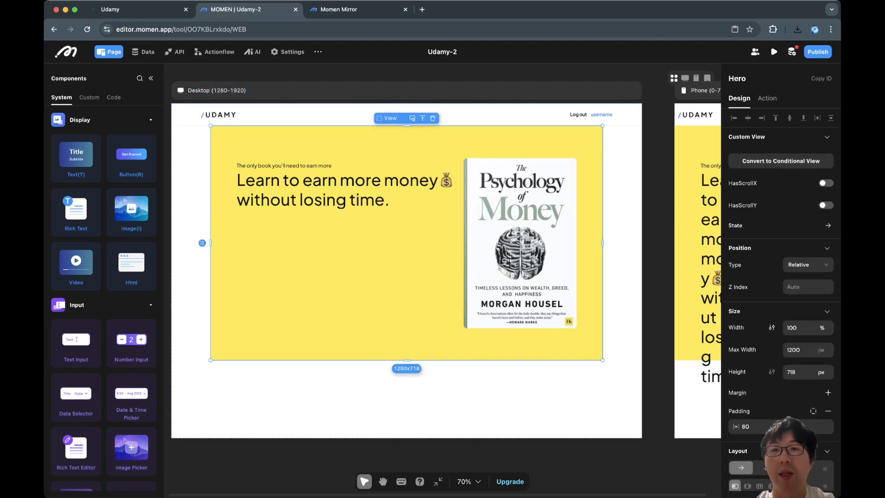
click(507, 399)
click(520, 277)
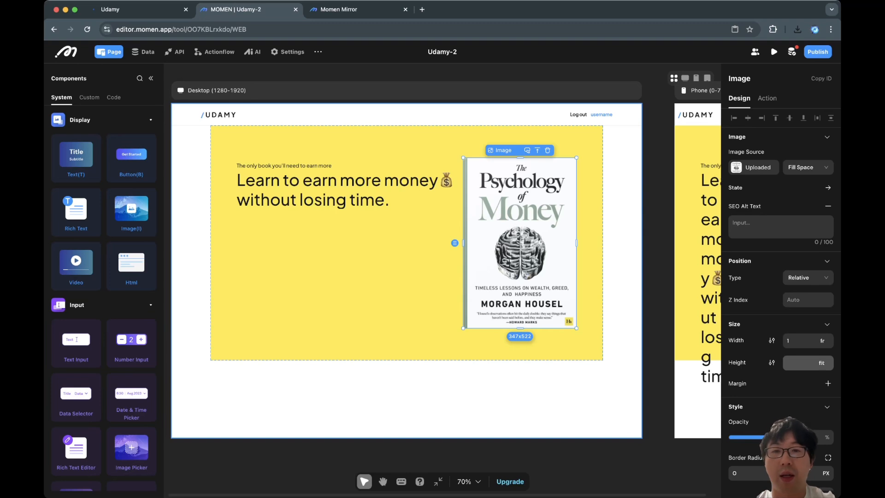
click(350, 189)
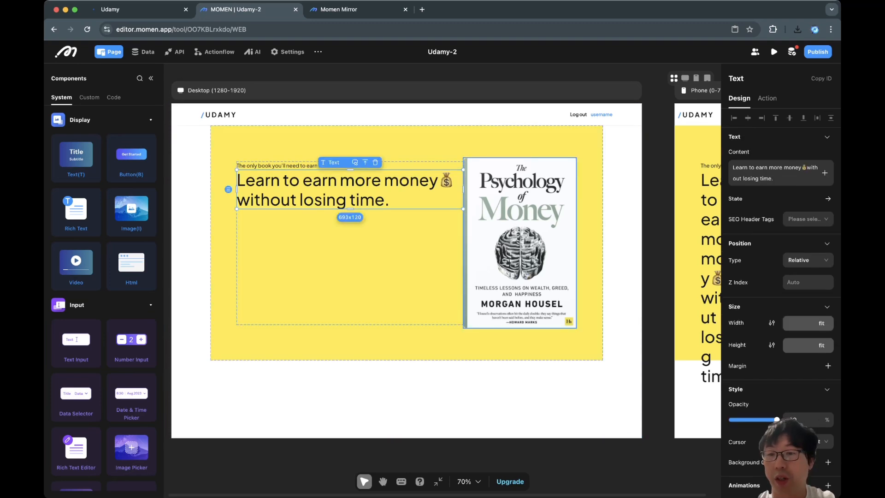
click(585, 343)
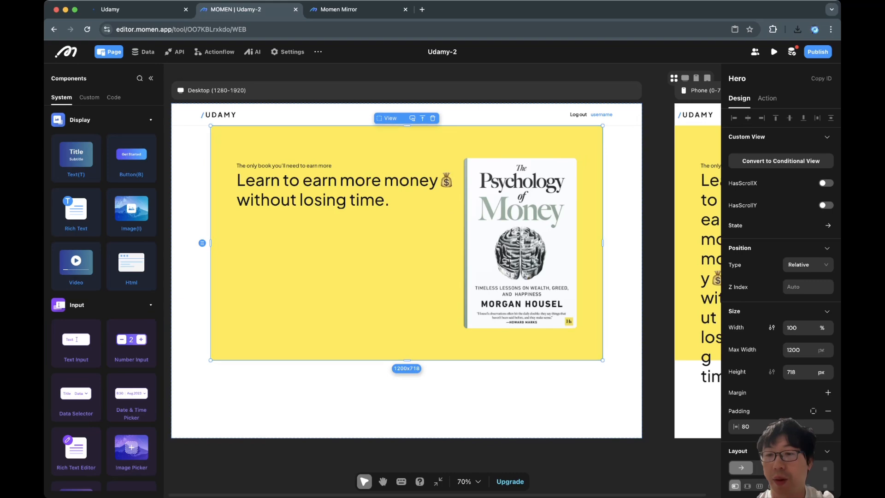
Step: Set the hero view's gap between its children to 40 px and its horizontal padding to 120 px
scroll(754, 427, down, 2)
double_click(751, 398)
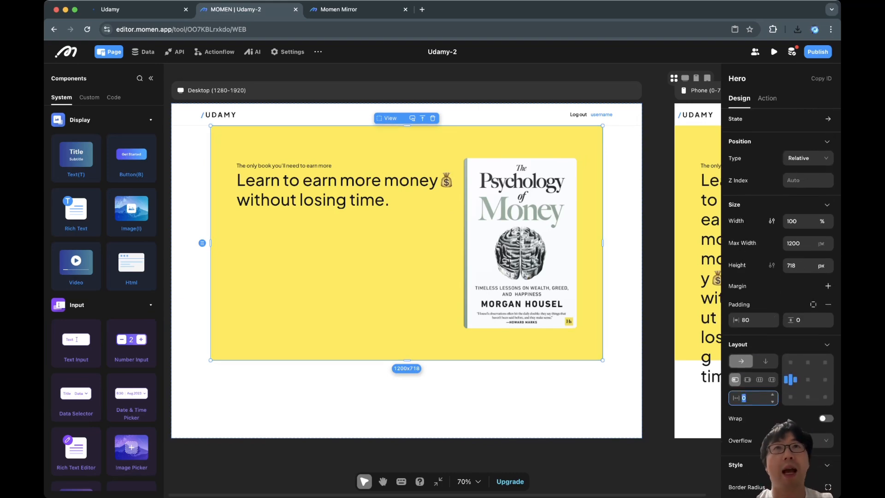
text(40)
click(623, 369)
click(590, 343)
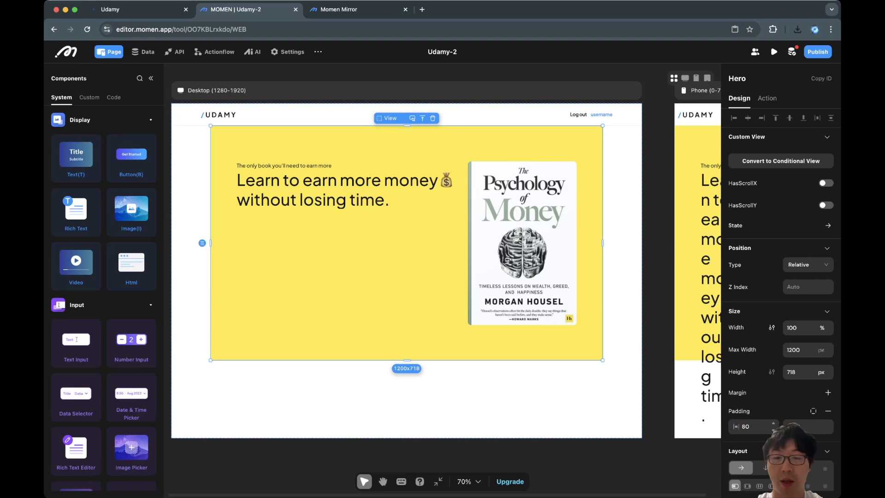
double_click(746, 426)
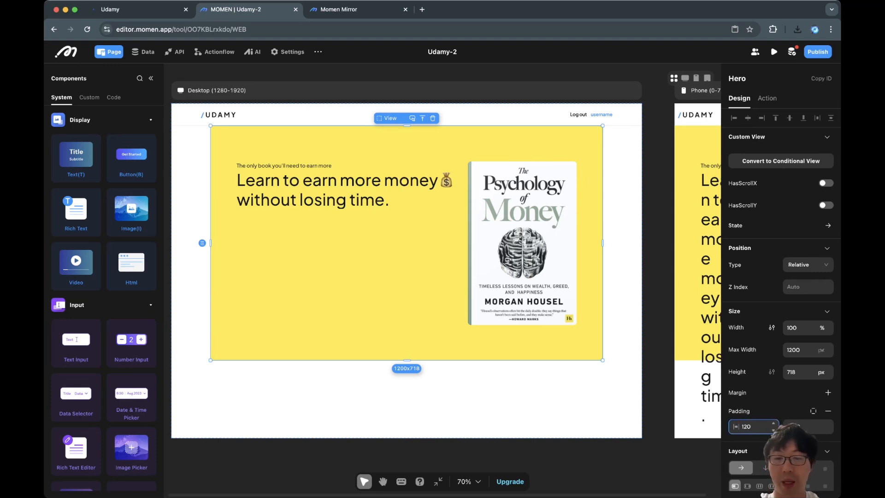